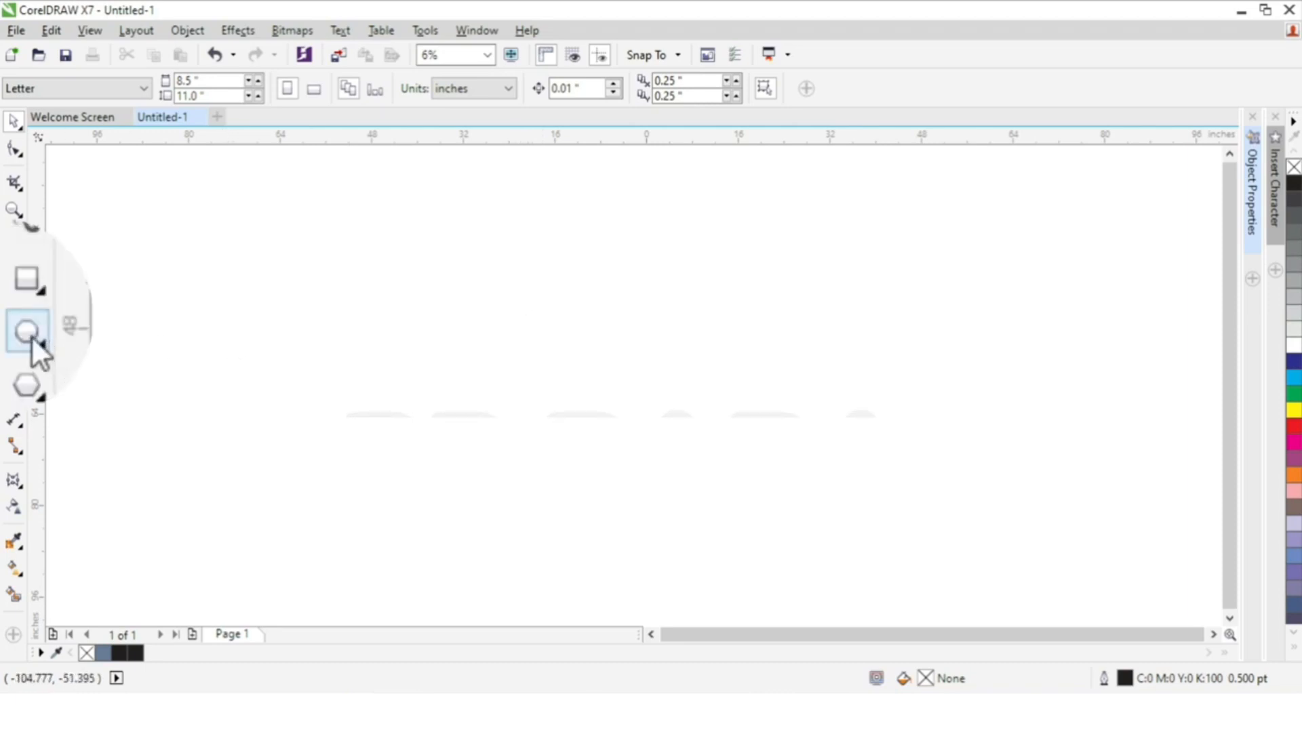
Draw a circle about 39.3 inches in diameter with the Ellipse tool.
left_click(14, 325)
left_click_drag(324, 263, 463, 482)
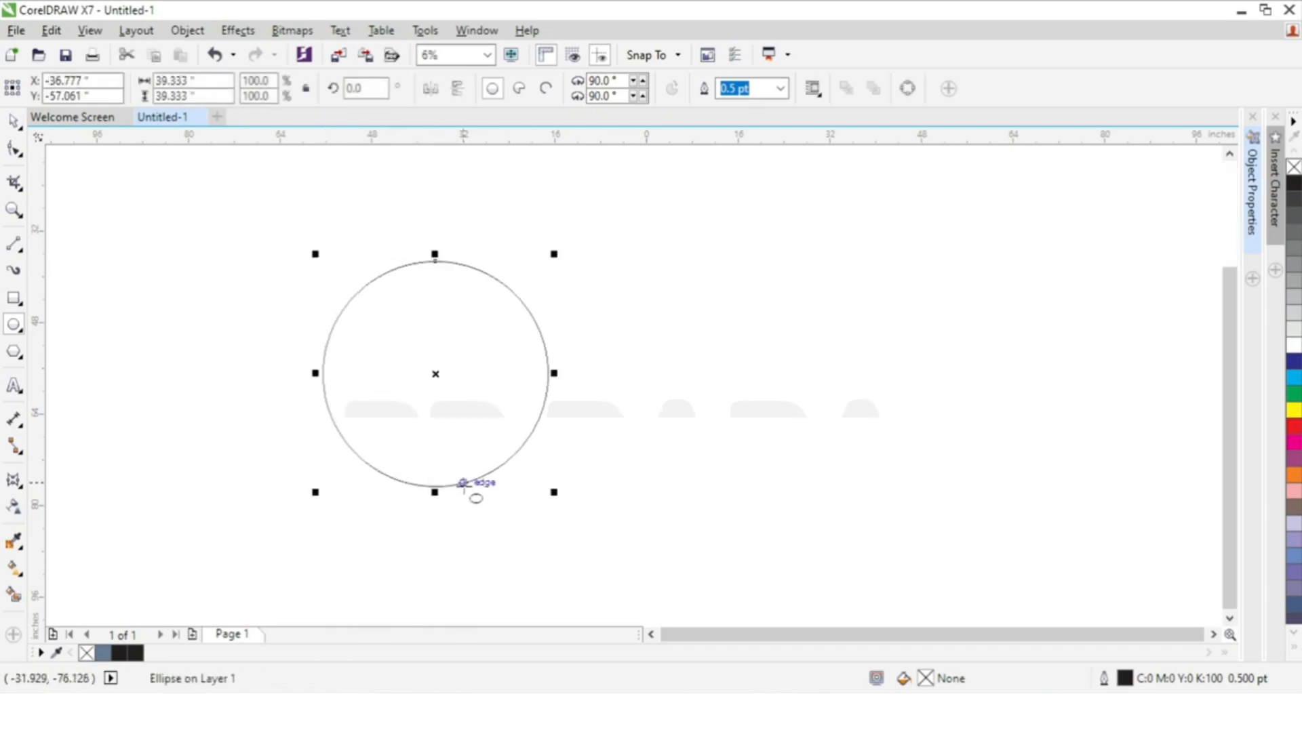
key("space")
left_click(603, 425)
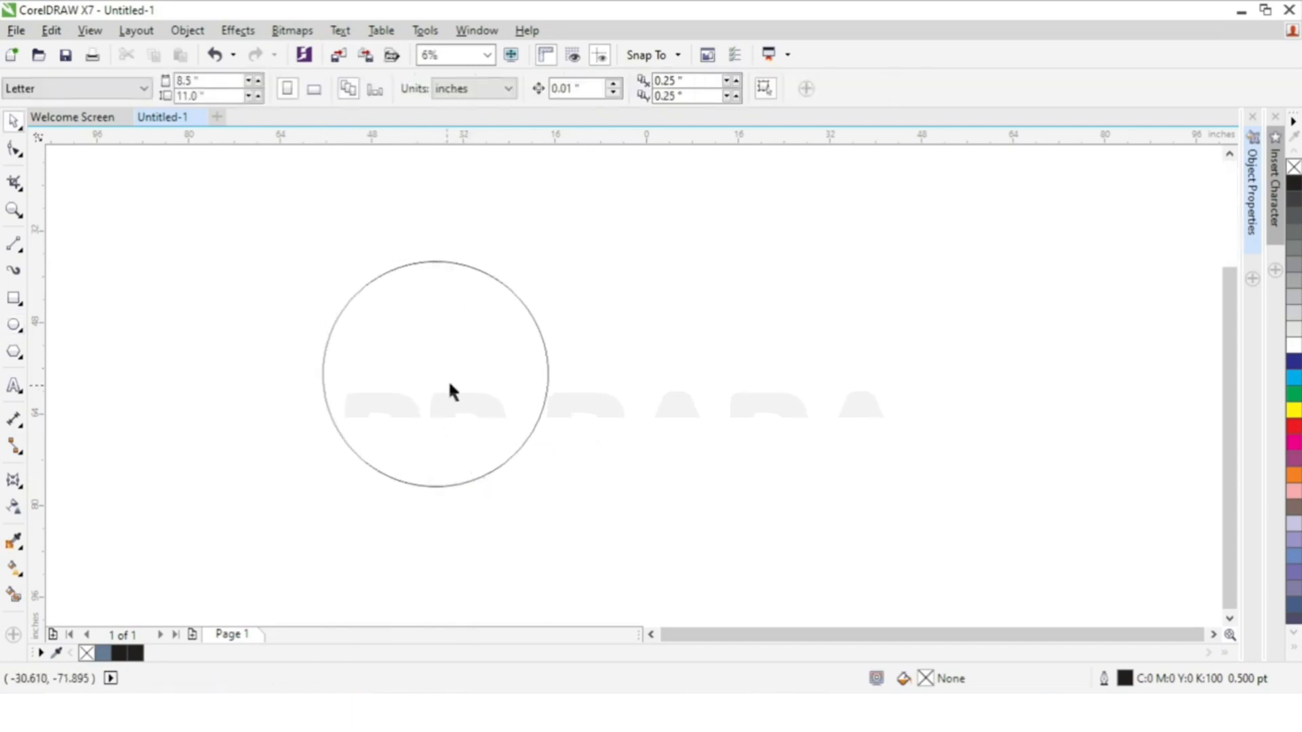
Duplicate the circle horizontally about 21.7 inches to the right so the two circles overlap.
left_click(476, 394)
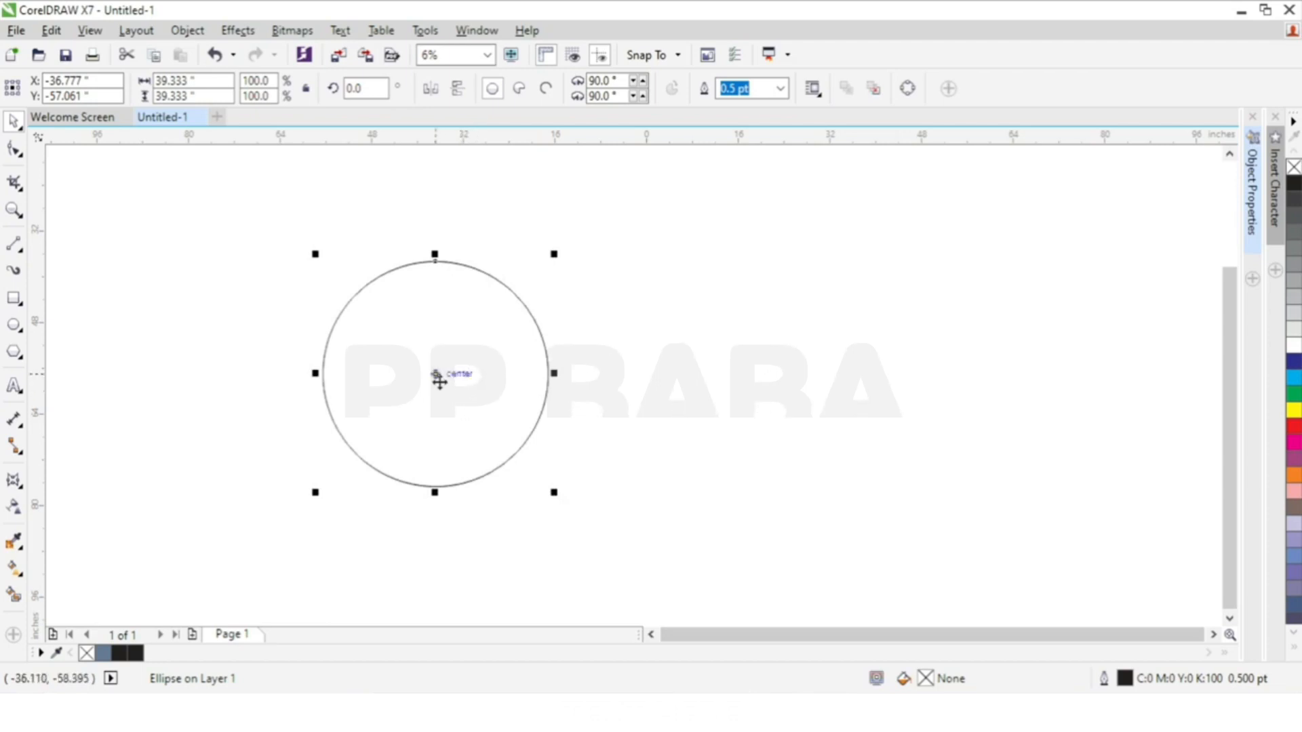
left_click_drag(437, 375, 437, 373)
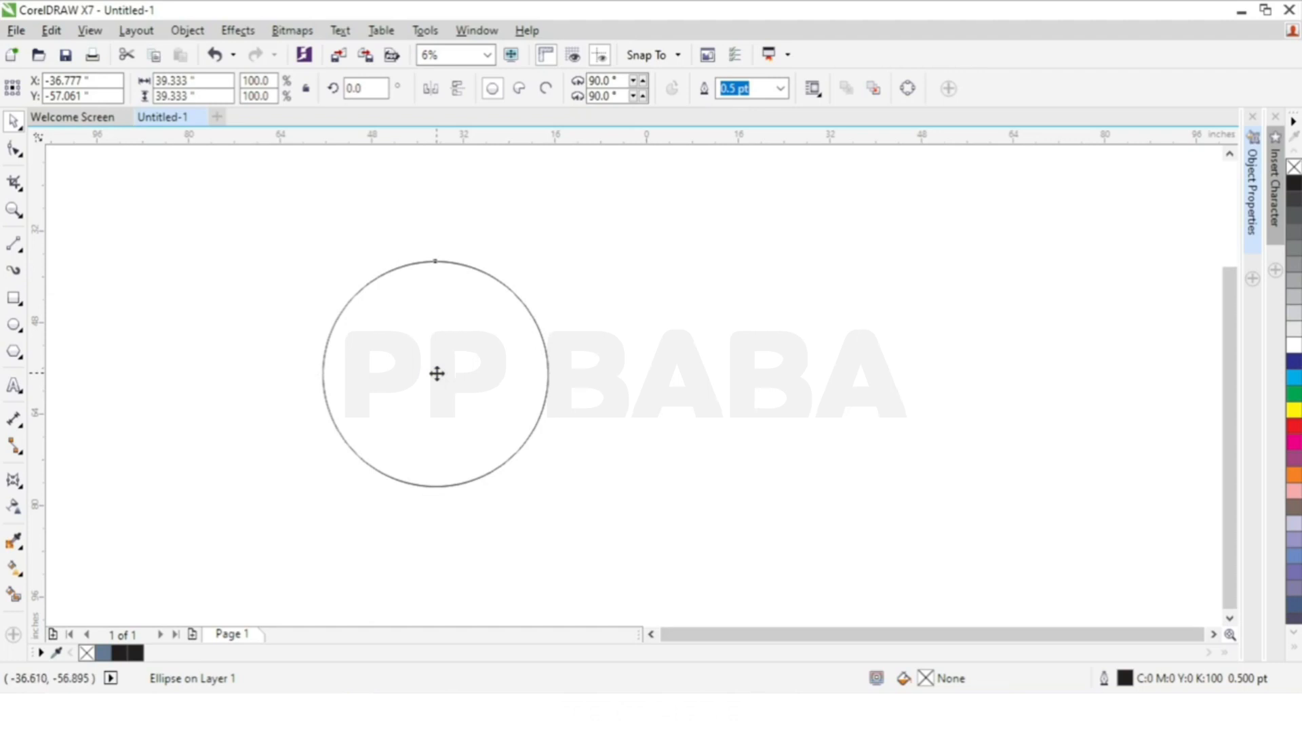
left_click_drag(437, 373, 558, 390)
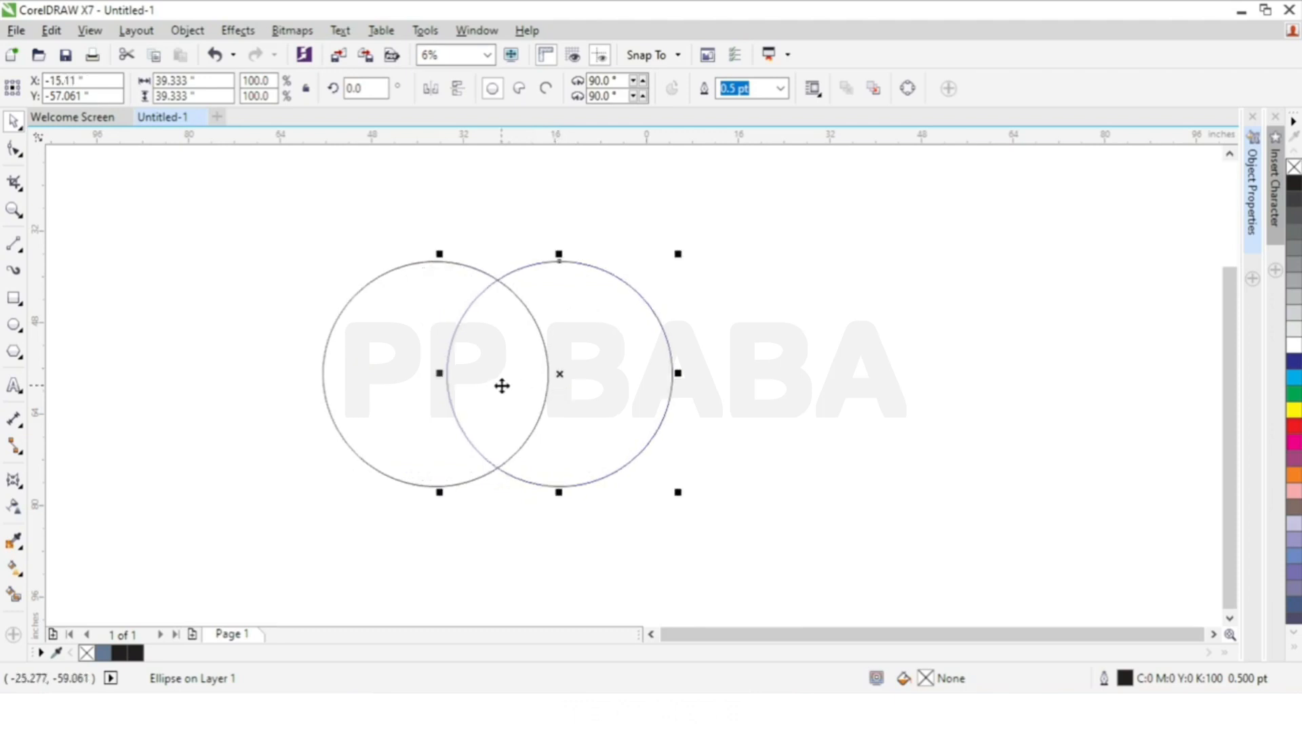
Weld the two overlapping circles into one shape.
left_click(396, 383, "shift")
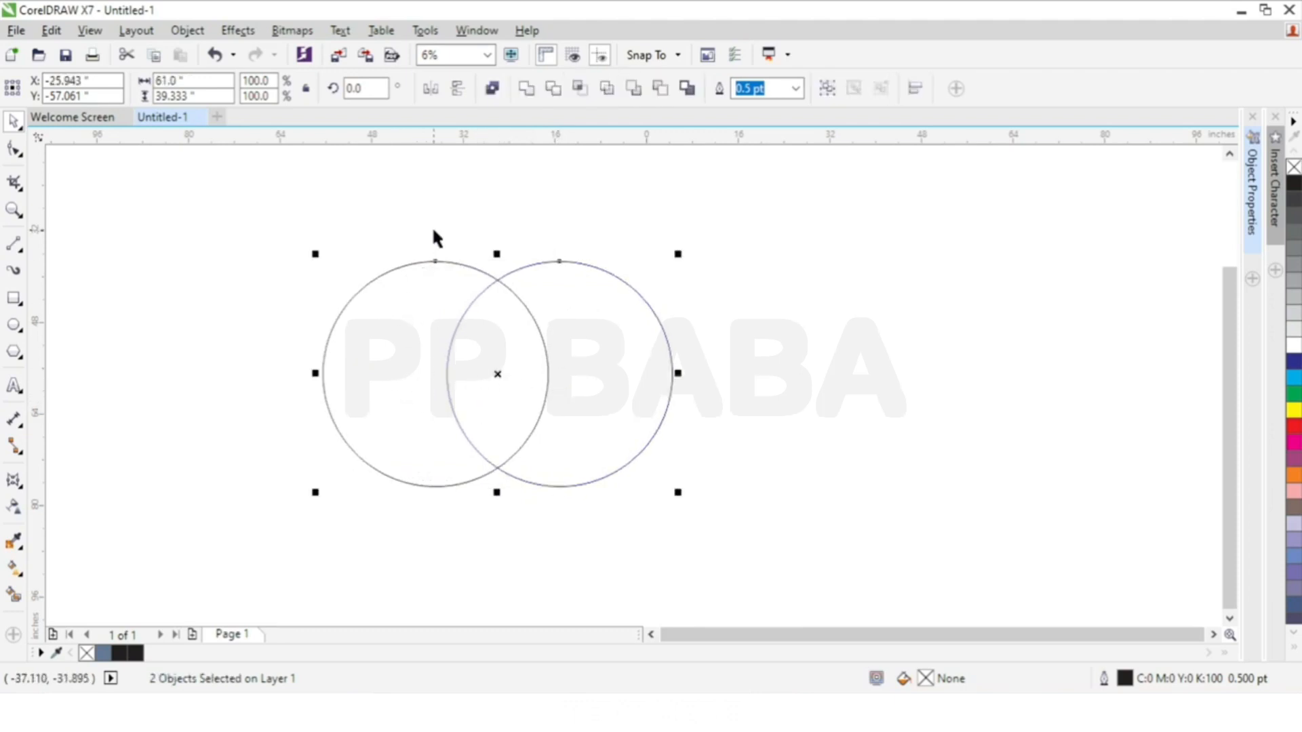
left_click(511, 94)
left_click(714, 283)
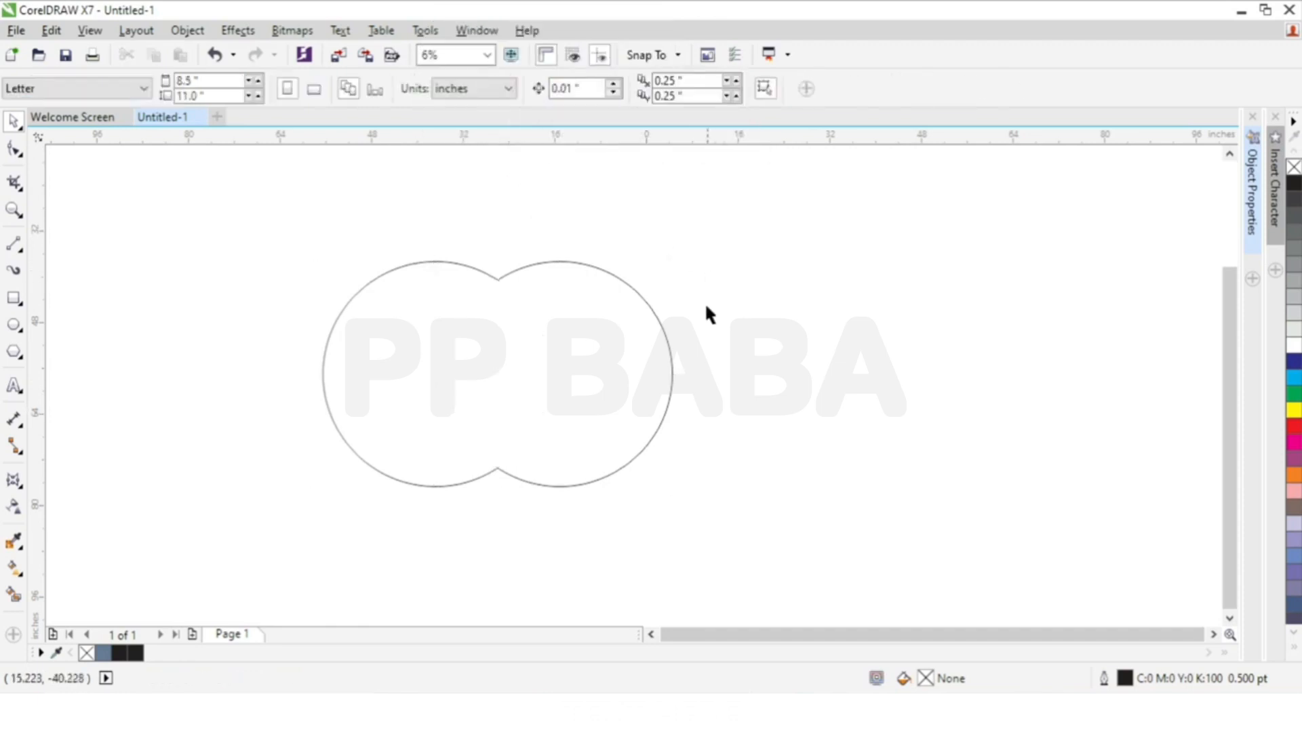
Narrow the welded shape symmetrically about its center to about 39 inches wide, keeping its height.
left_click(628, 372)
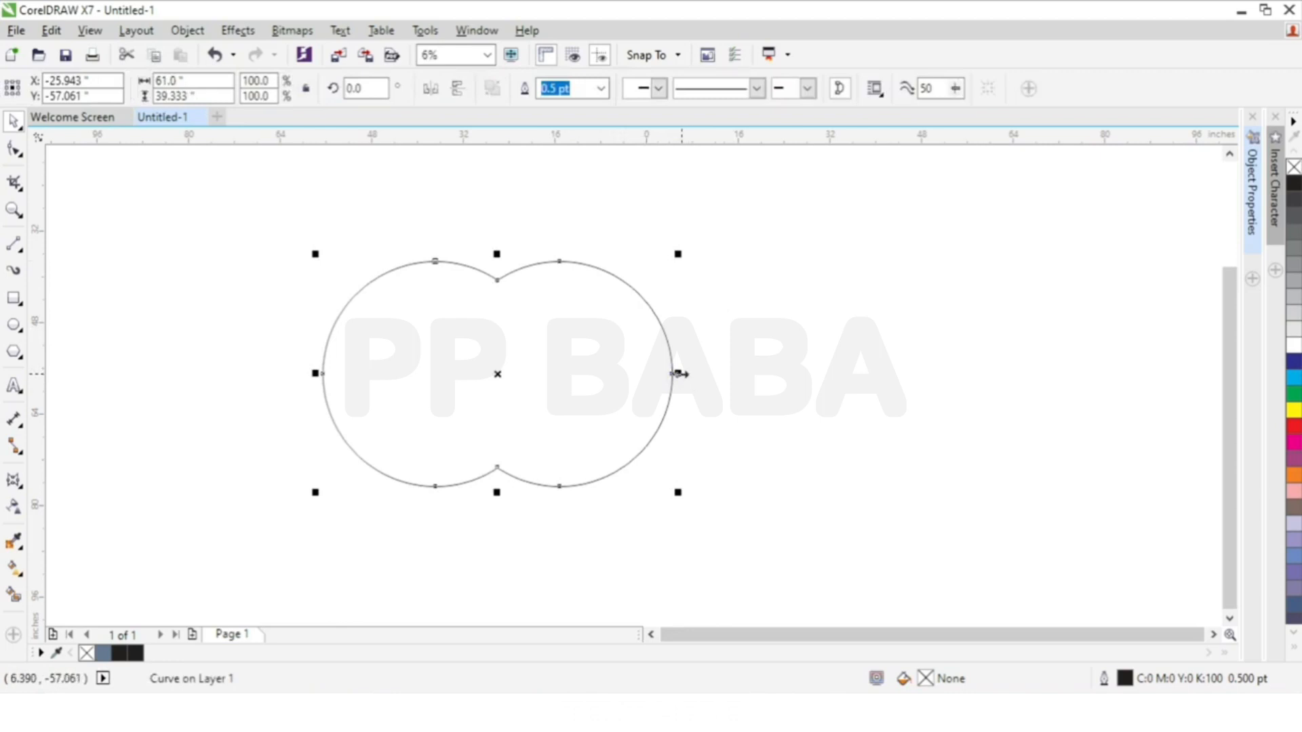
left_click_drag(681, 373, 617, 369)
left_click(727, 350)
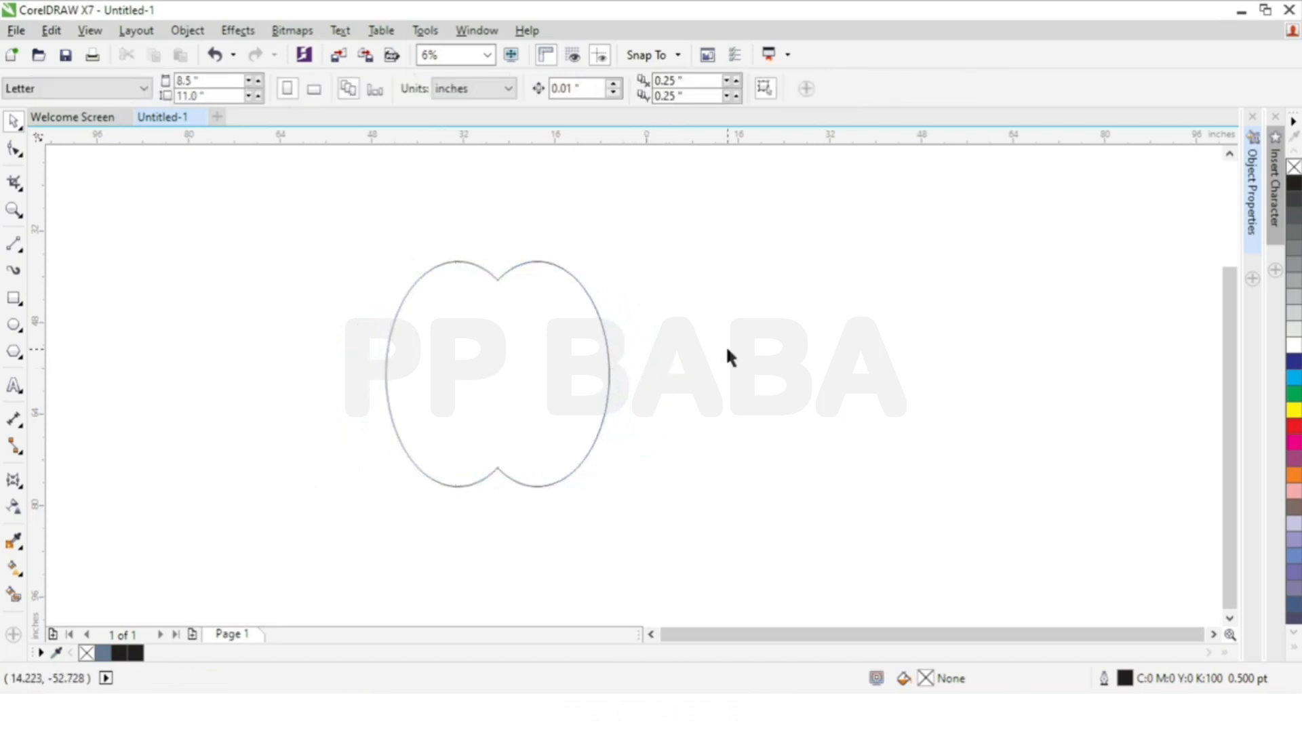
scroll(468, 370, "down", 1)
scroll(493, 369, "up", 1)
left_click(494, 347)
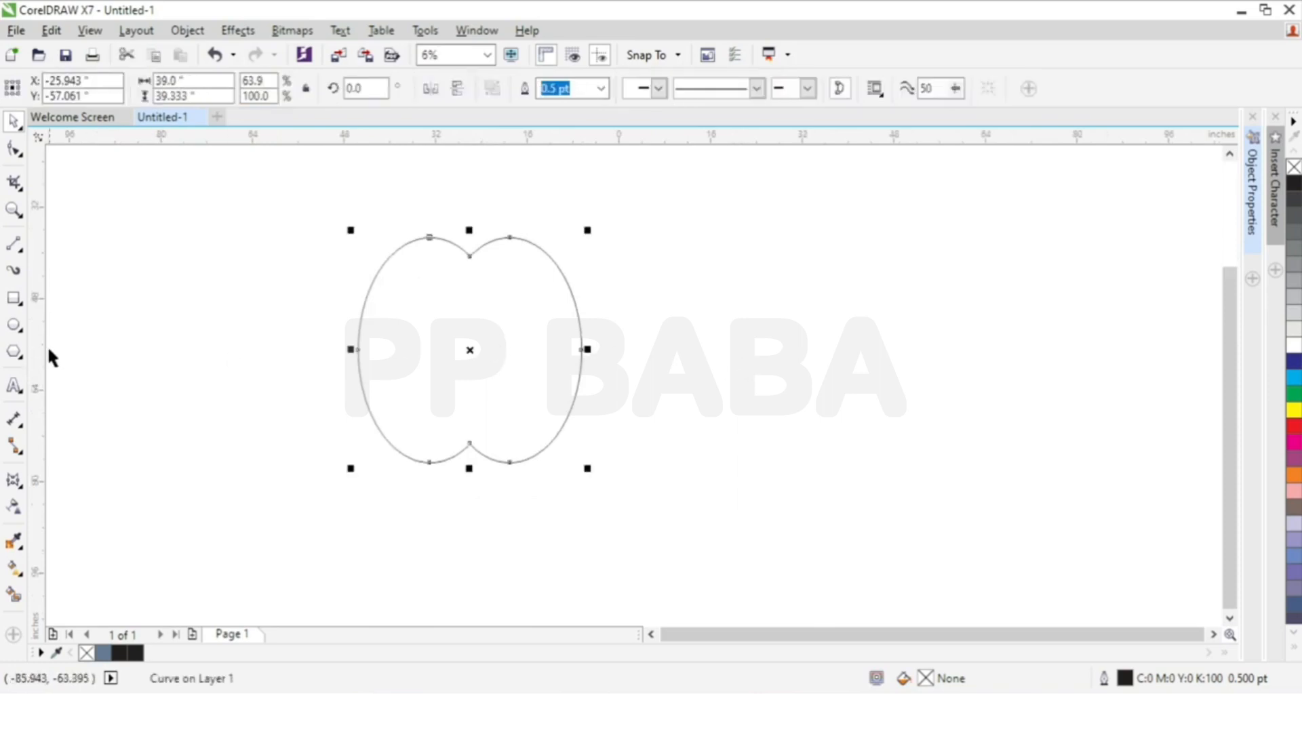
left_click(650, 311)
scroll(651, 308, "down", 1)
scroll(395, 311, "up", 1)
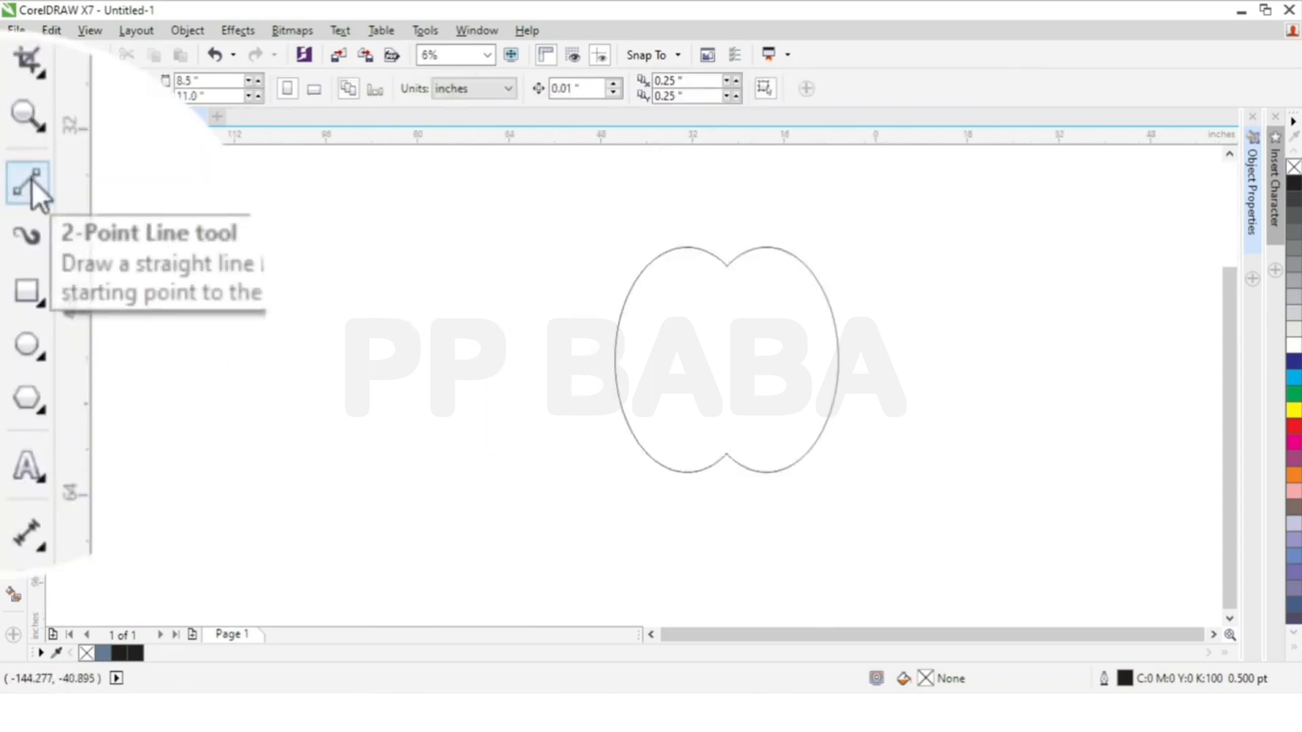
Draw a vertical line about 55.8 inches long to the left of the shape with the 2-Point Line tool.
left_click(32, 185)
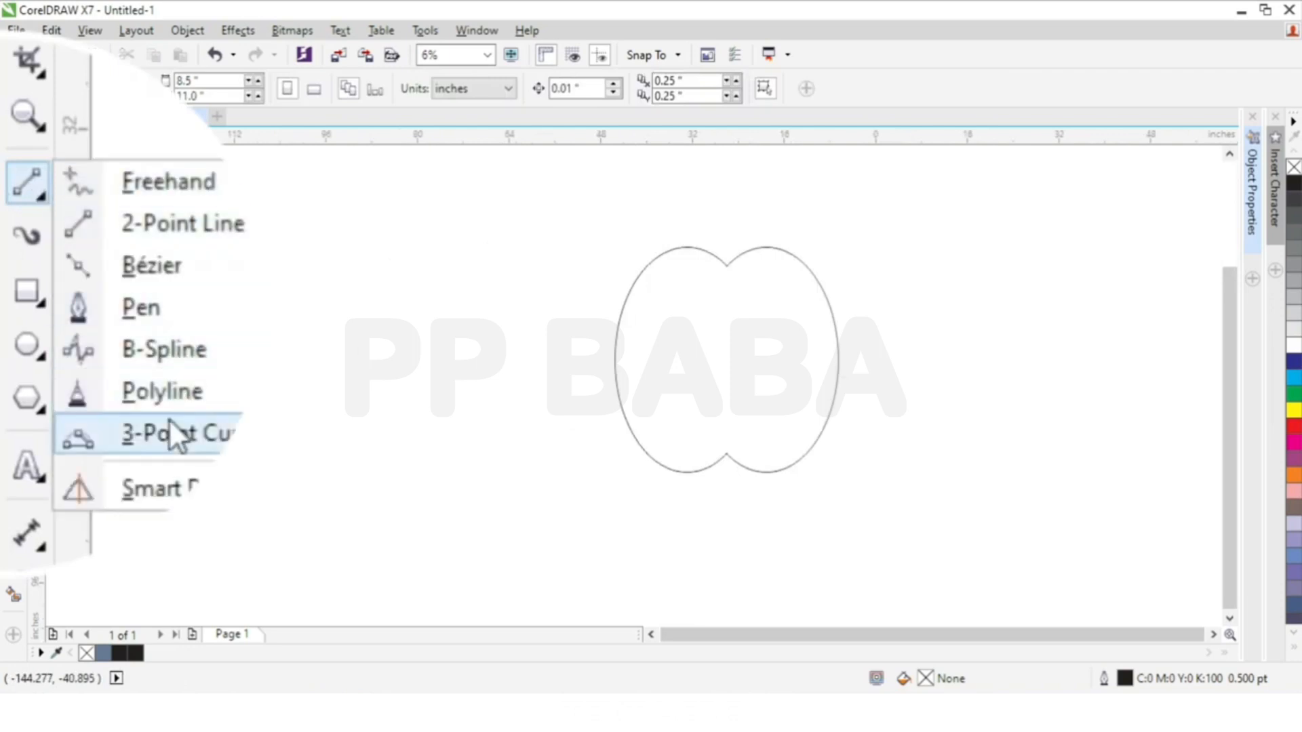
left_click(213, 224)
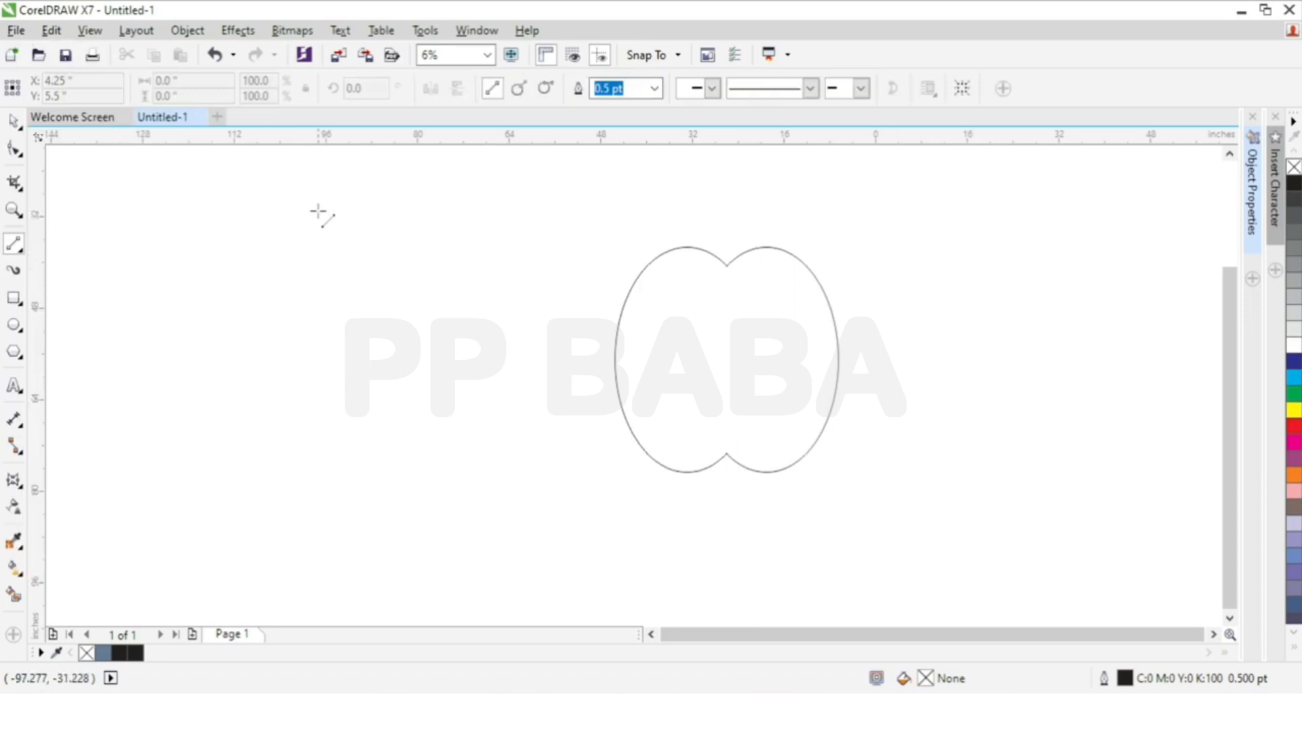
left_click_drag(307, 158, 306, 480)
key("space")
left_click_drag(370, 304, 274, 331)
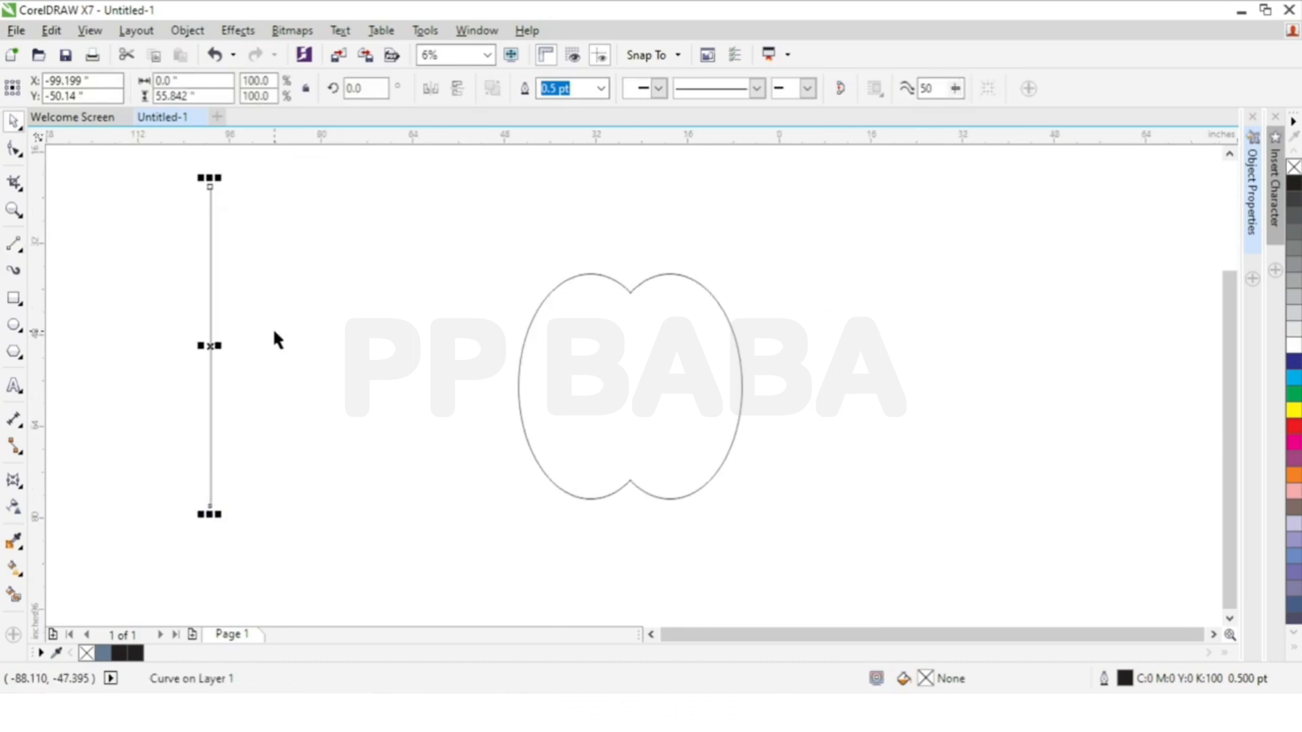
Align the line and the welded shape on their horizontal and vertical centers.
key("ctrl+a")
key("c")
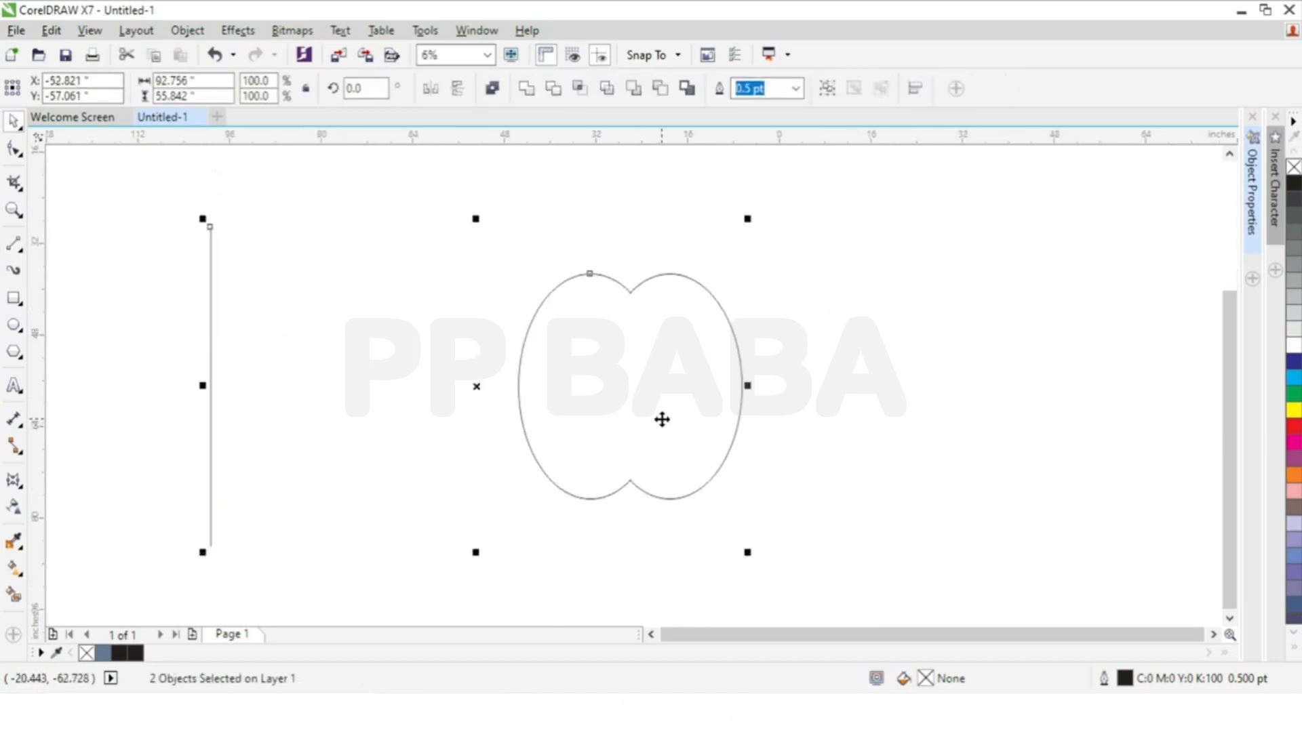
key("e")
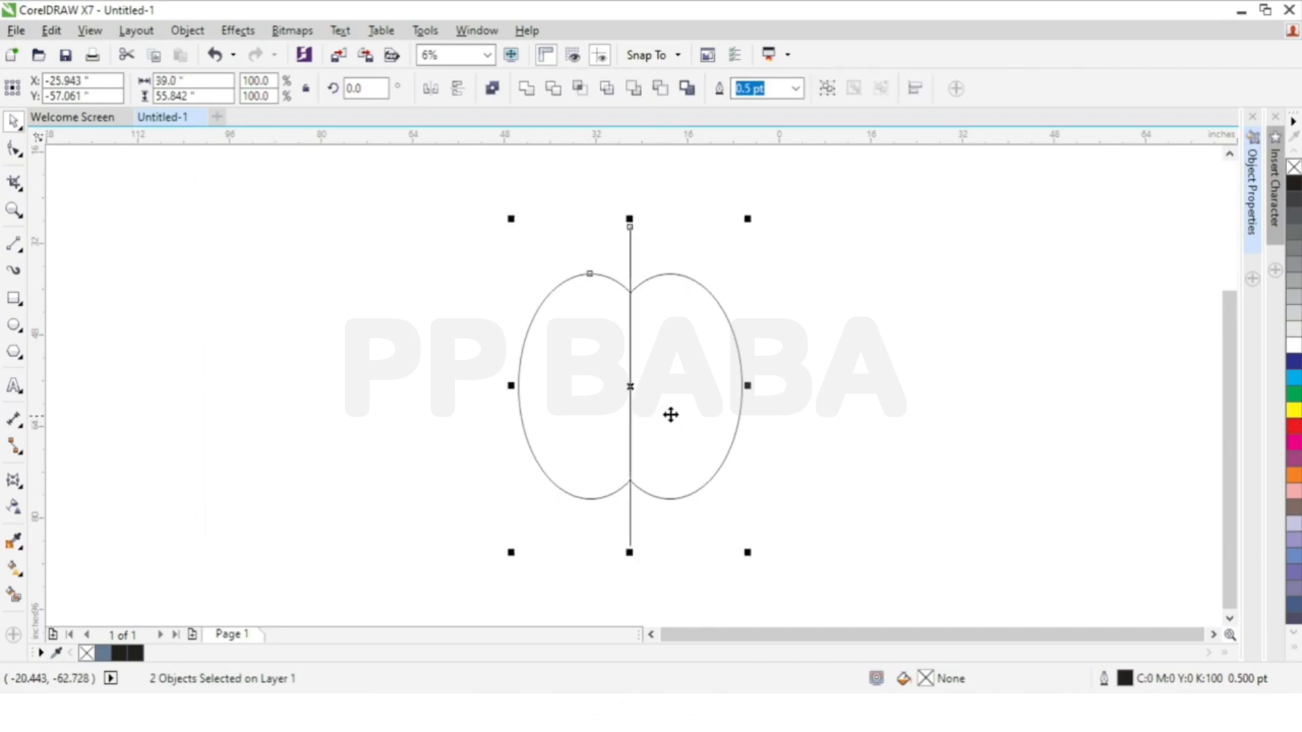
left_click(836, 397)
scroll(559, 346, "down", 2)
scroll(559, 346, "up", 2)
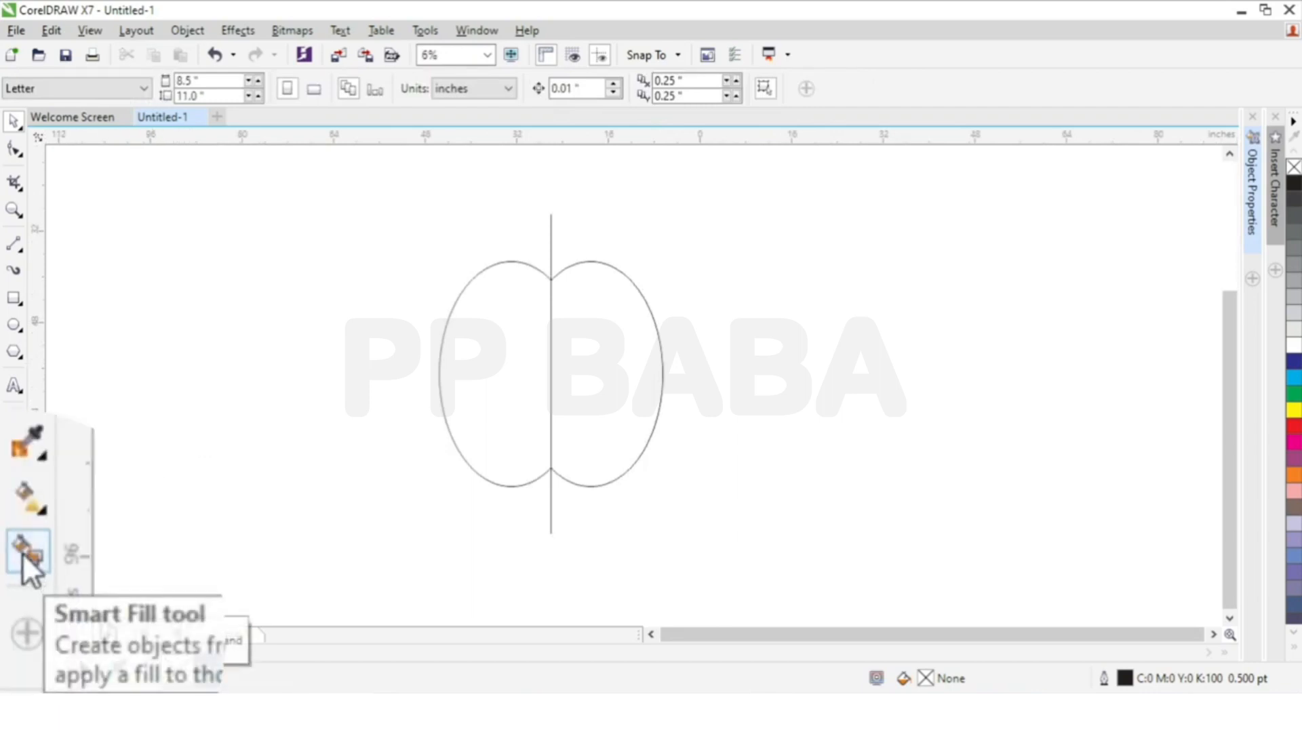
Create an object from the shape's left half with Smart Fill and move it out to the left.
left_click(12, 596)
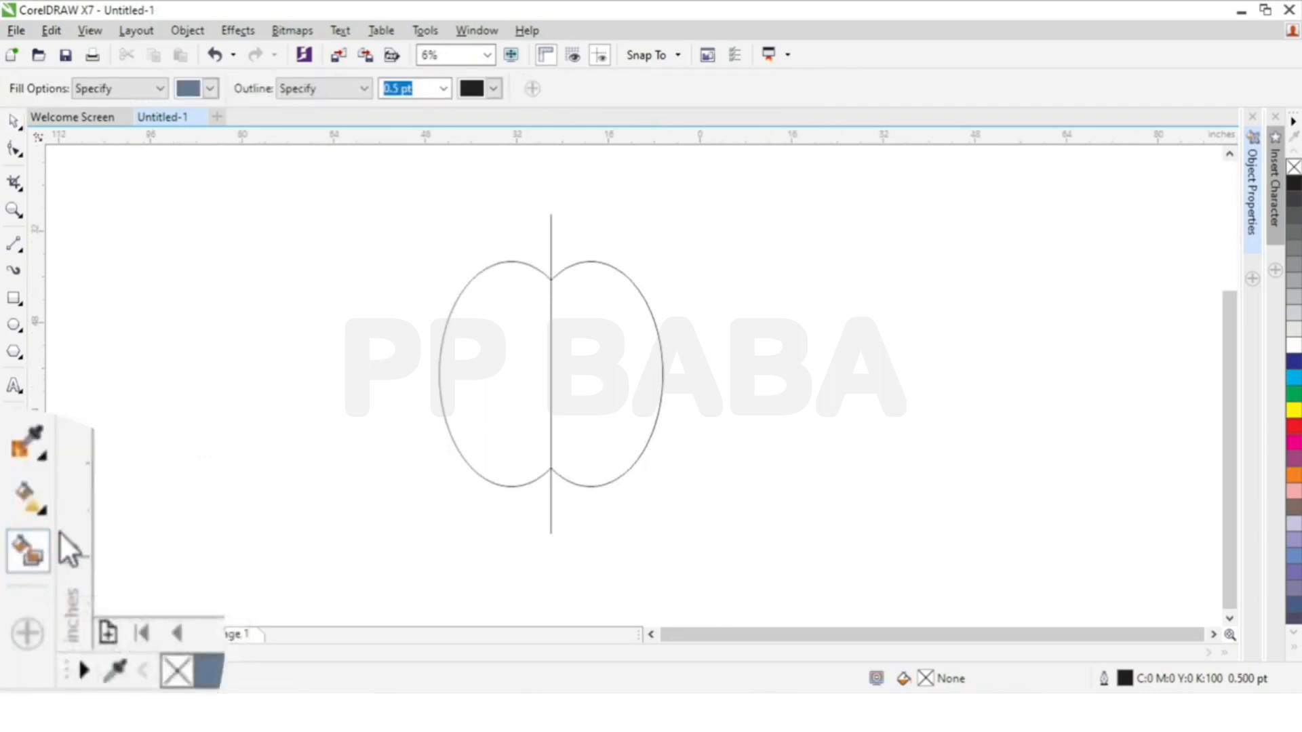
left_click(505, 366)
key("space")
left_click_drag(501, 393, 256, 372)
left_click(385, 290)
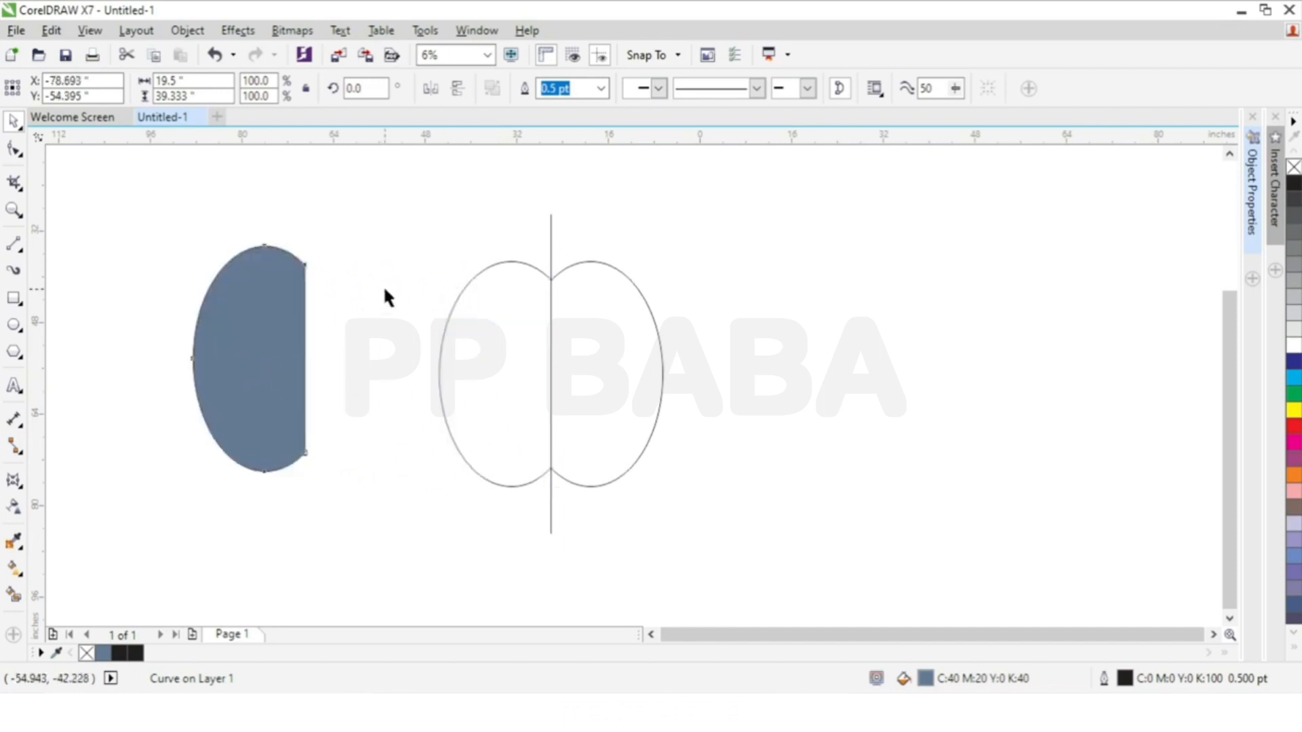
Delete the original double-lobed outline together with its vertical center line.
left_click_drag(428, 194, 726, 607)
key("Delete")
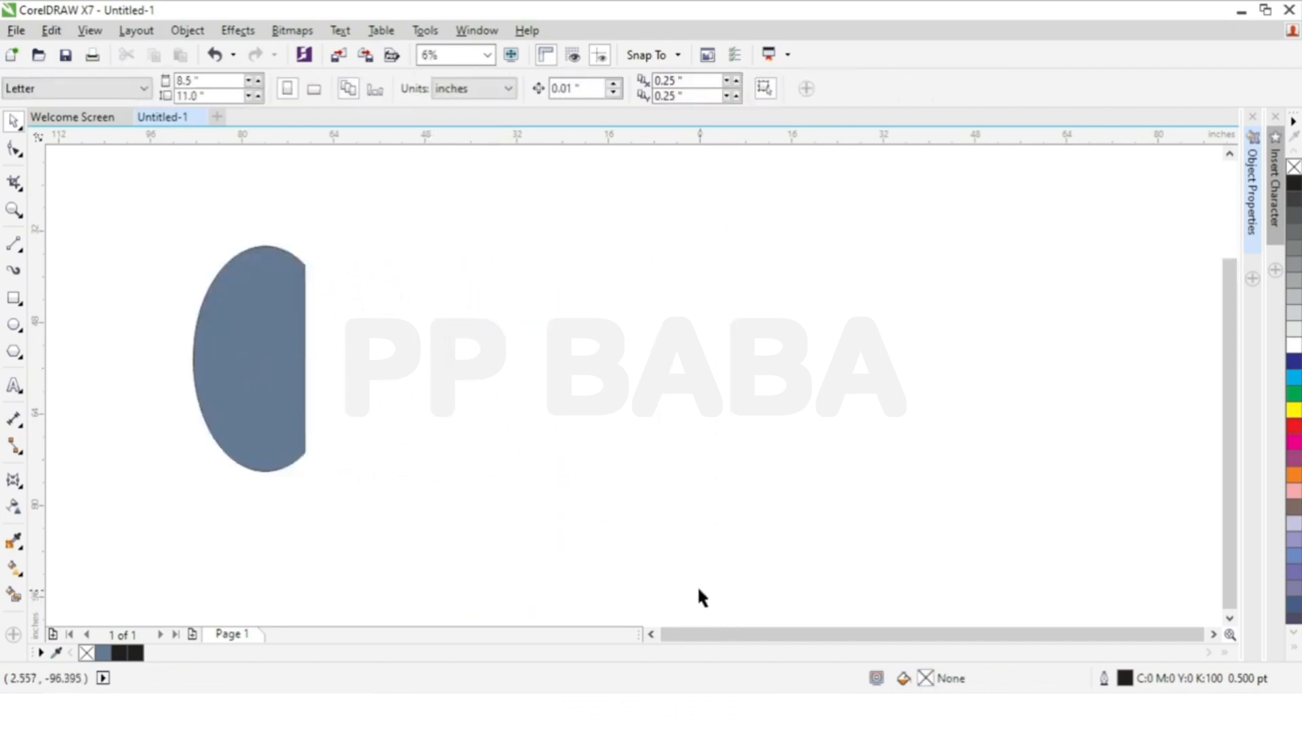
scroll(617, 406, "down", 1)
scroll(489, 401, "up", 1)
Remove the fill from the remaining half shape, leaving only its outline.
left_click(393, 307)
scroll(392, 307, "up", 1)
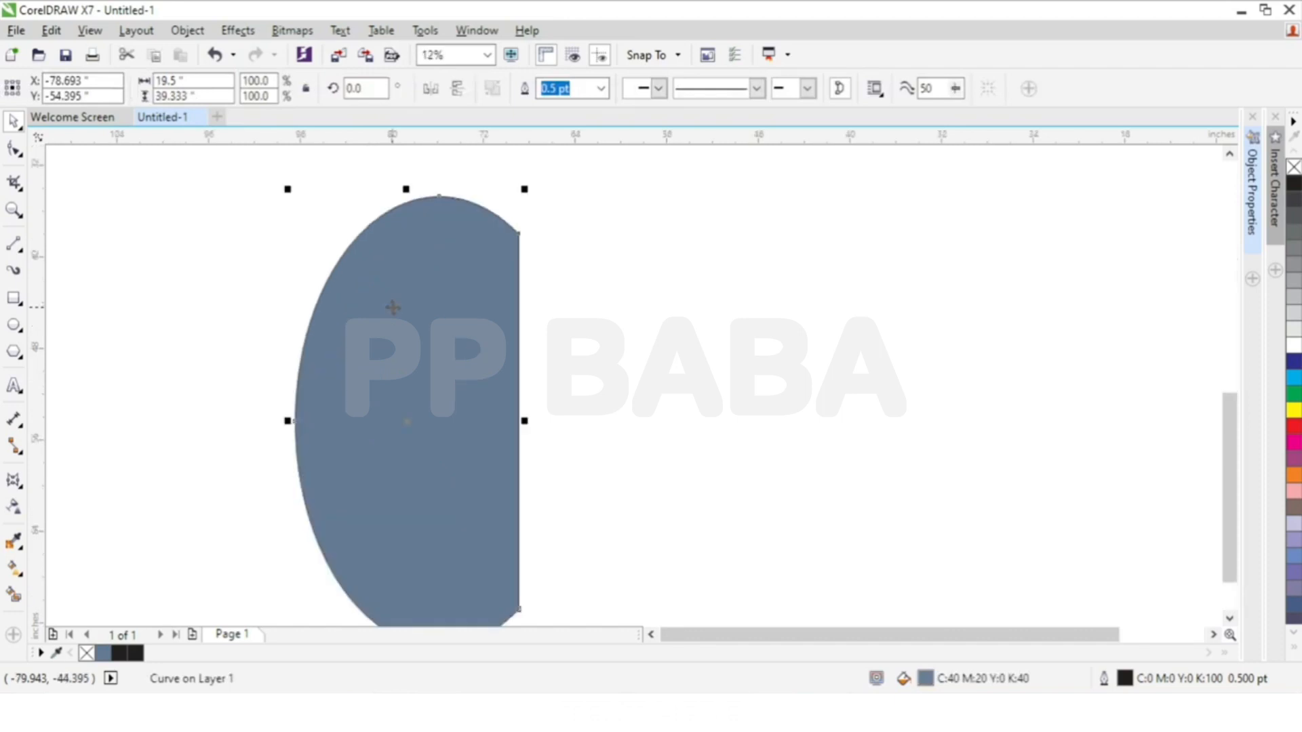
scroll(522, 298, "down", 1)
scroll(523, 298, "up", 1)
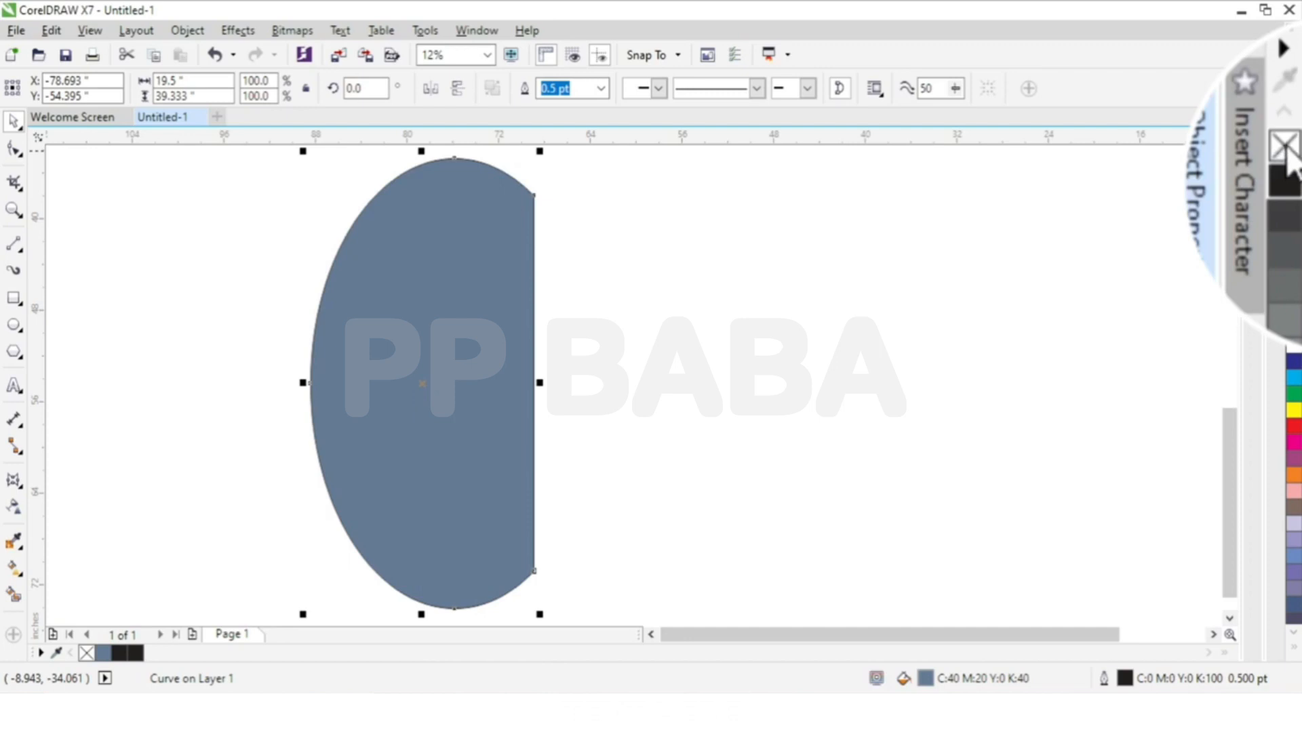
left_click(1293, 166)
scroll(587, 272, "down", 1)
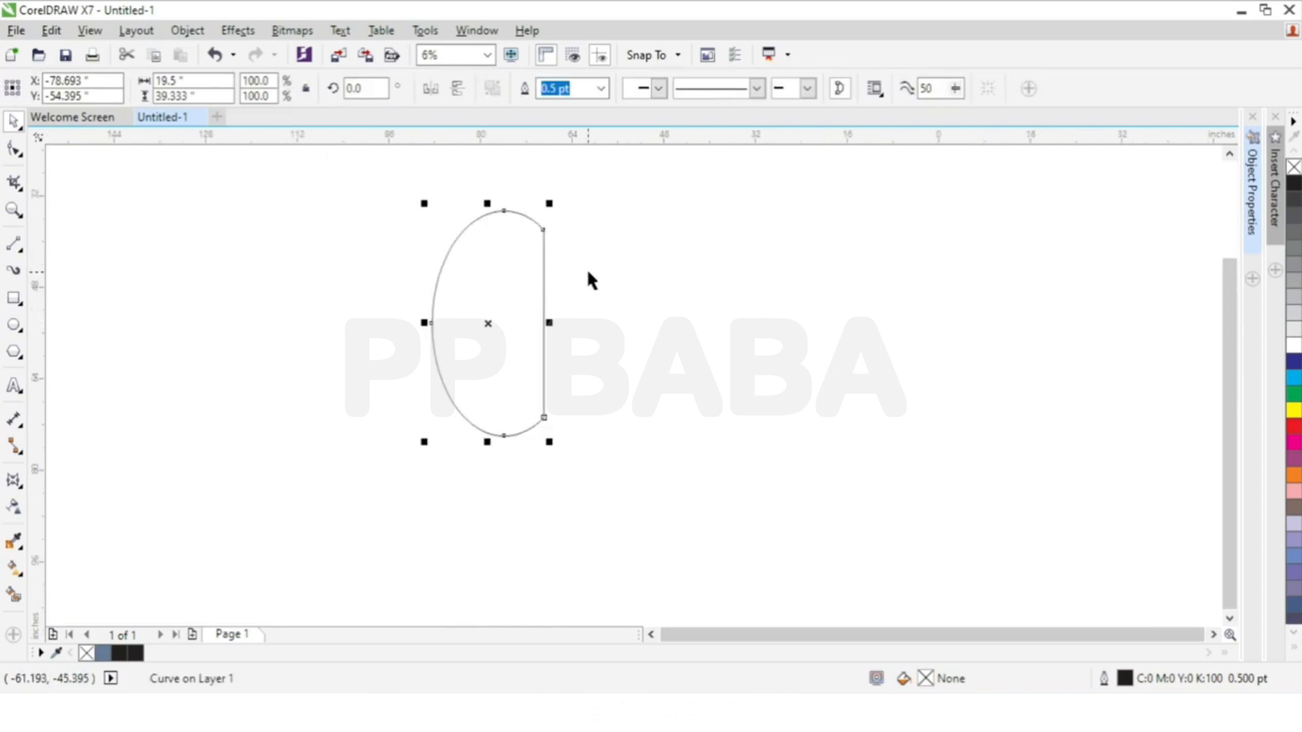
scroll(478, 292, "up", 1)
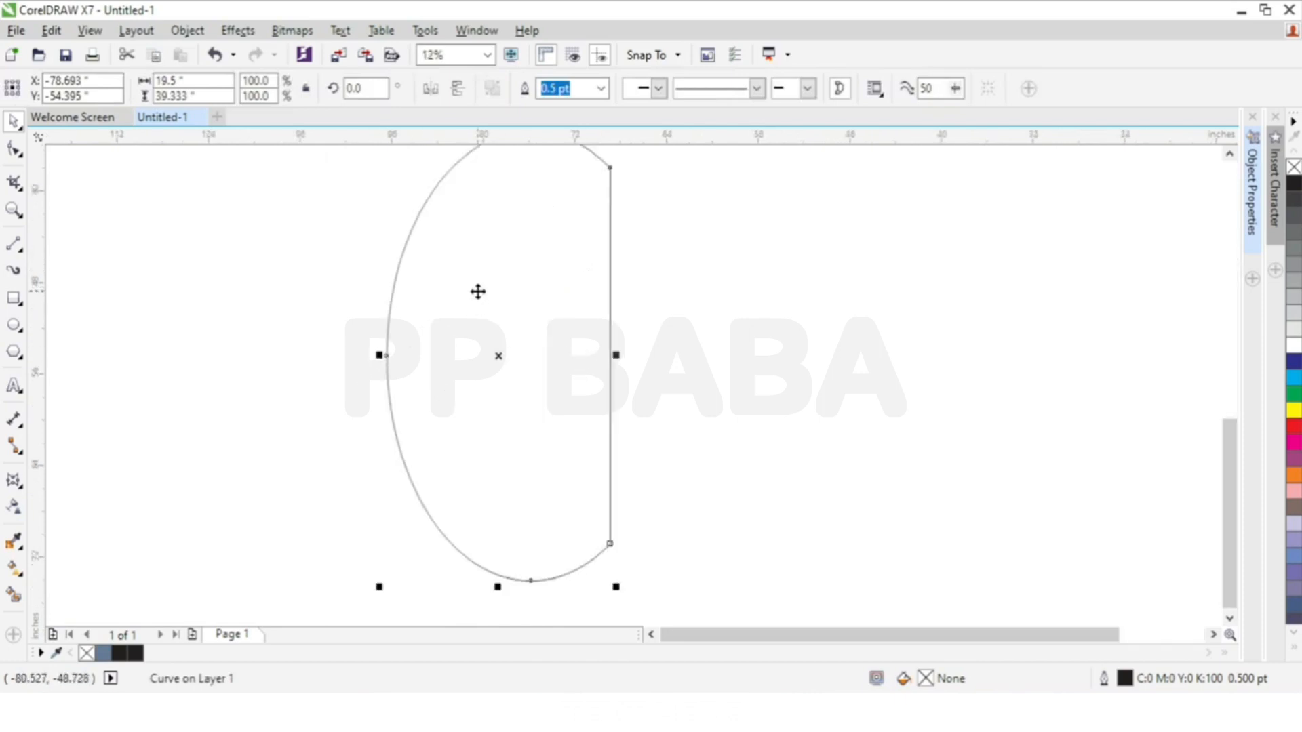
scroll(364, 319, "down", 1)
scroll(432, 297, "up", 1)
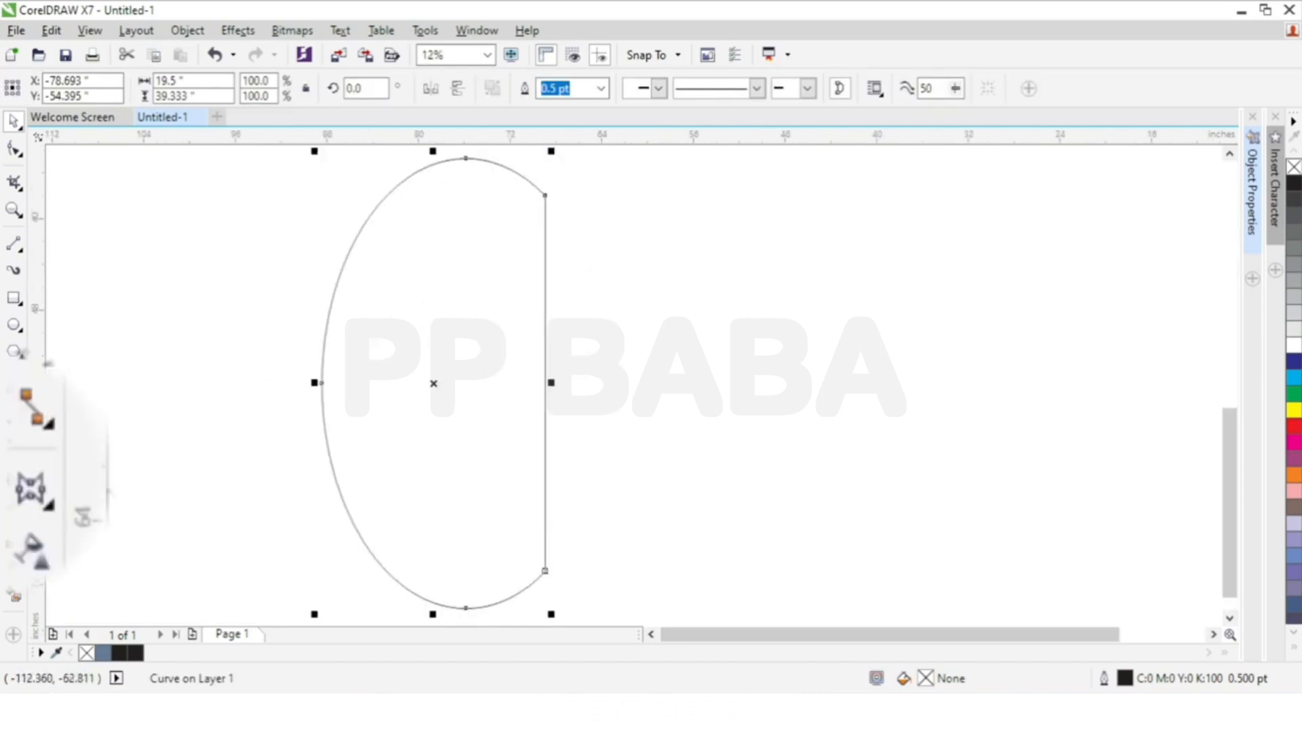
Apply the Envelope tool to the half shape and delete the envelope's bottom middle node.
left_click(15, 481)
scroll(294, 344, "down", 1)
scroll(347, 464, "up", 1)
left_click_drag(421, 534, 271, 404)
scroll(388, 512, "up", 1)
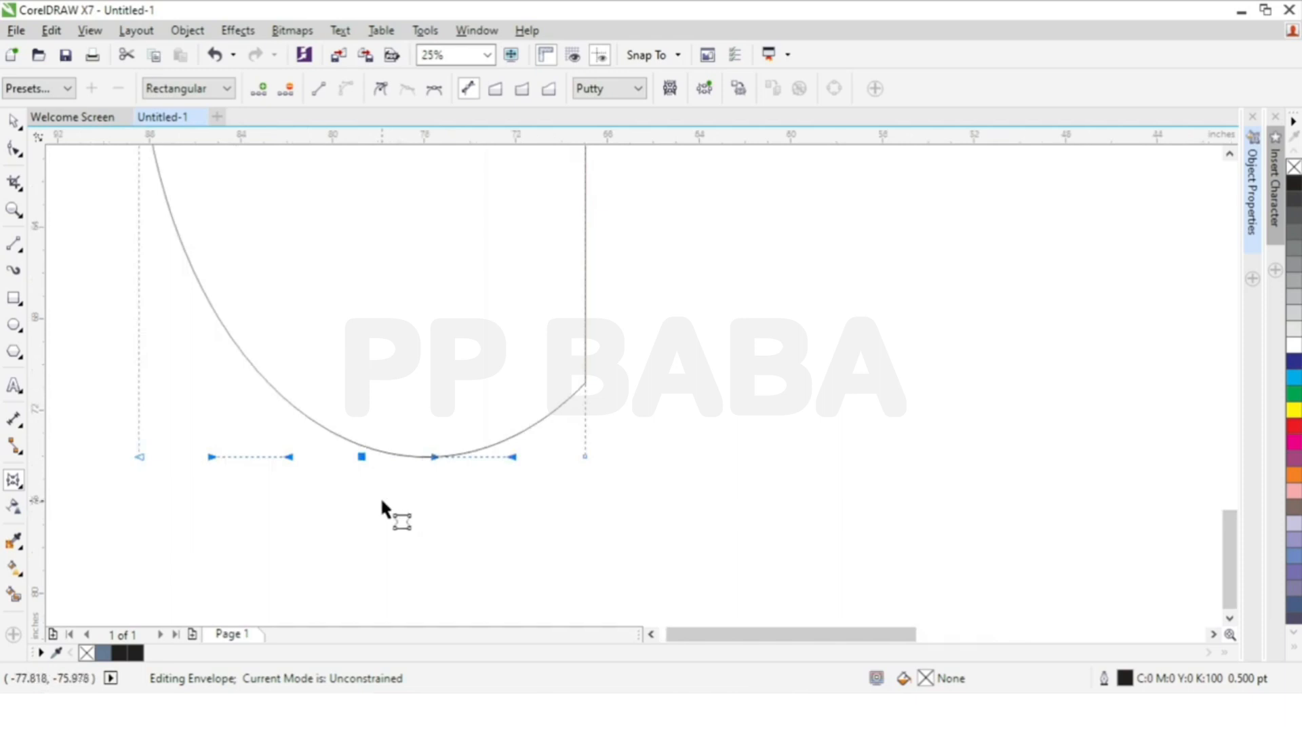
left_click(386, 501)
scroll(383, 502, "down", 1)
scroll(232, 487, "up", 1)
Move the envelope's bottom left corner inward and delete its left middle node so the half shape tapers downward.
left_click_drag(206, 398, 372, 532)
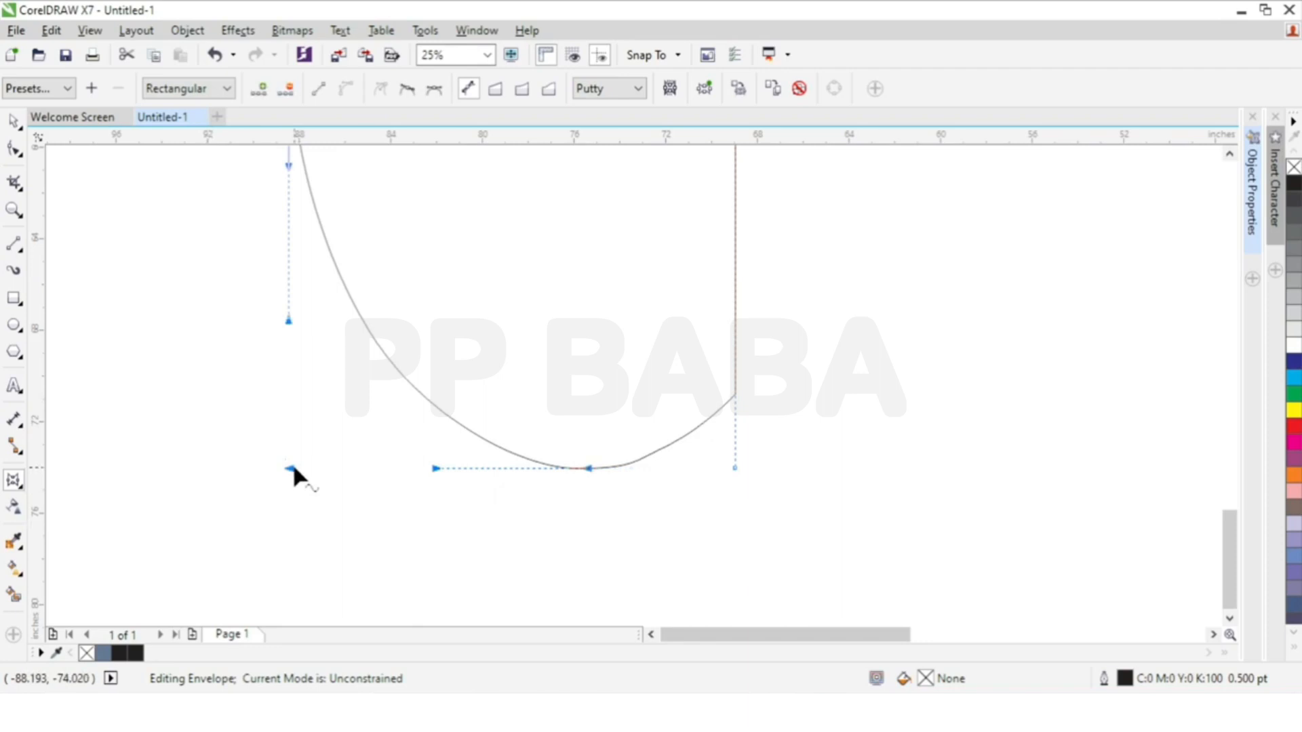
left_click_drag(290, 468, 401, 477)
scroll(402, 476, "down", 1)
left_click(246, 305)
left_click_drag(246, 304, 394, 412)
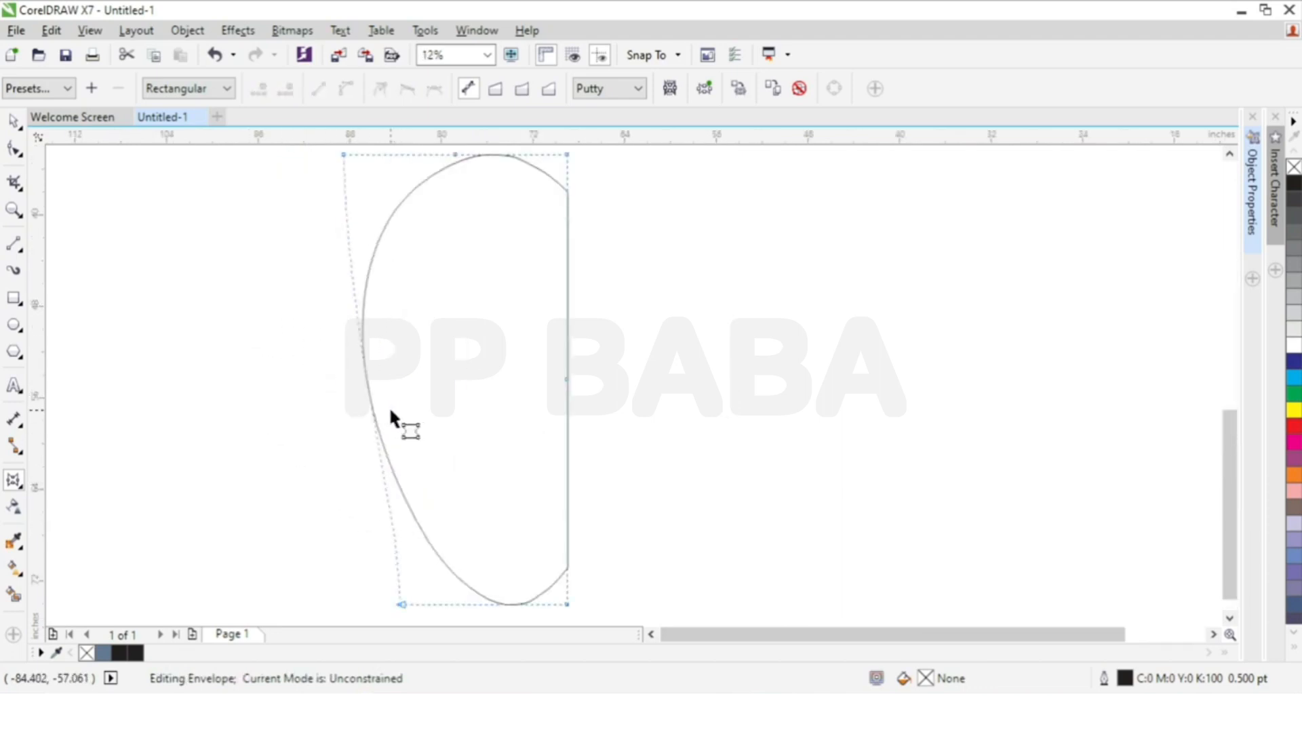
scroll(387, 411, "down", 1)
key("space")
left_click(547, 405)
Create a horizontally mirrored copy of the half shape against its straight right edge.
left_click(380, 400)
scroll(416, 387, "up", 1)
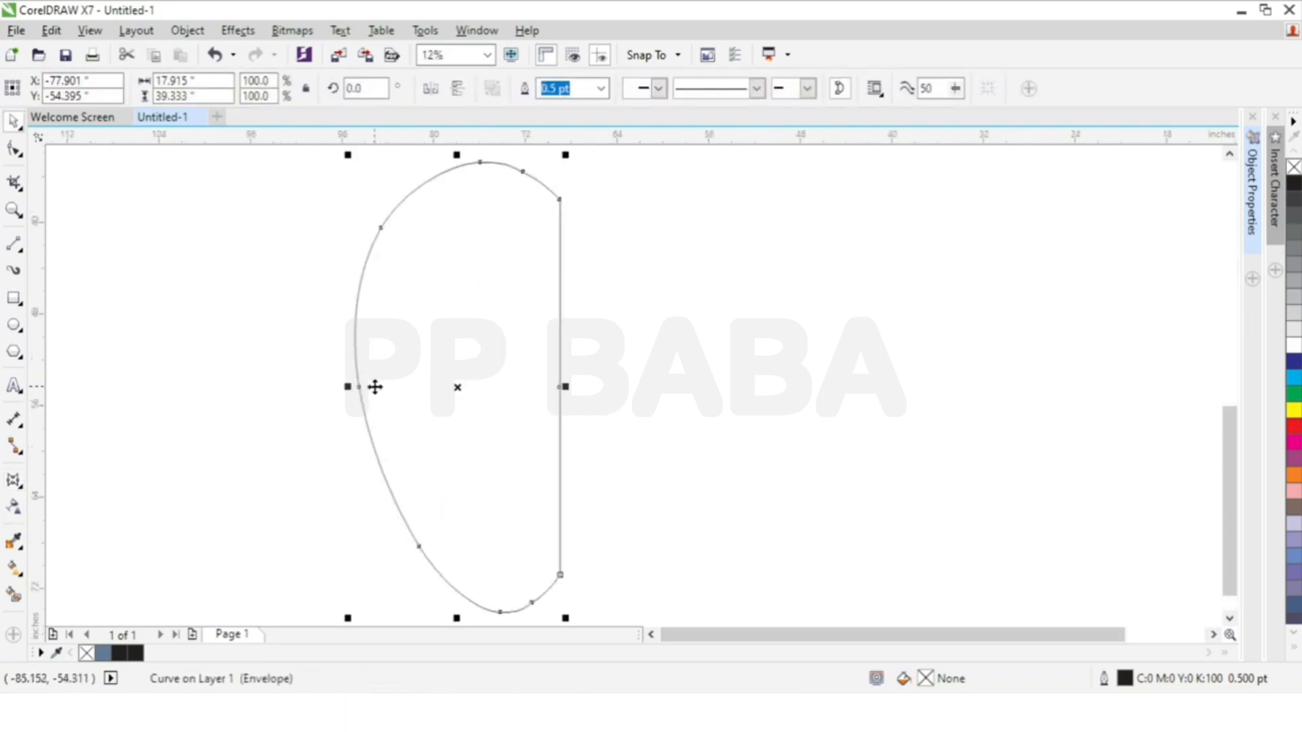
scroll(378, 392, "down", 1)
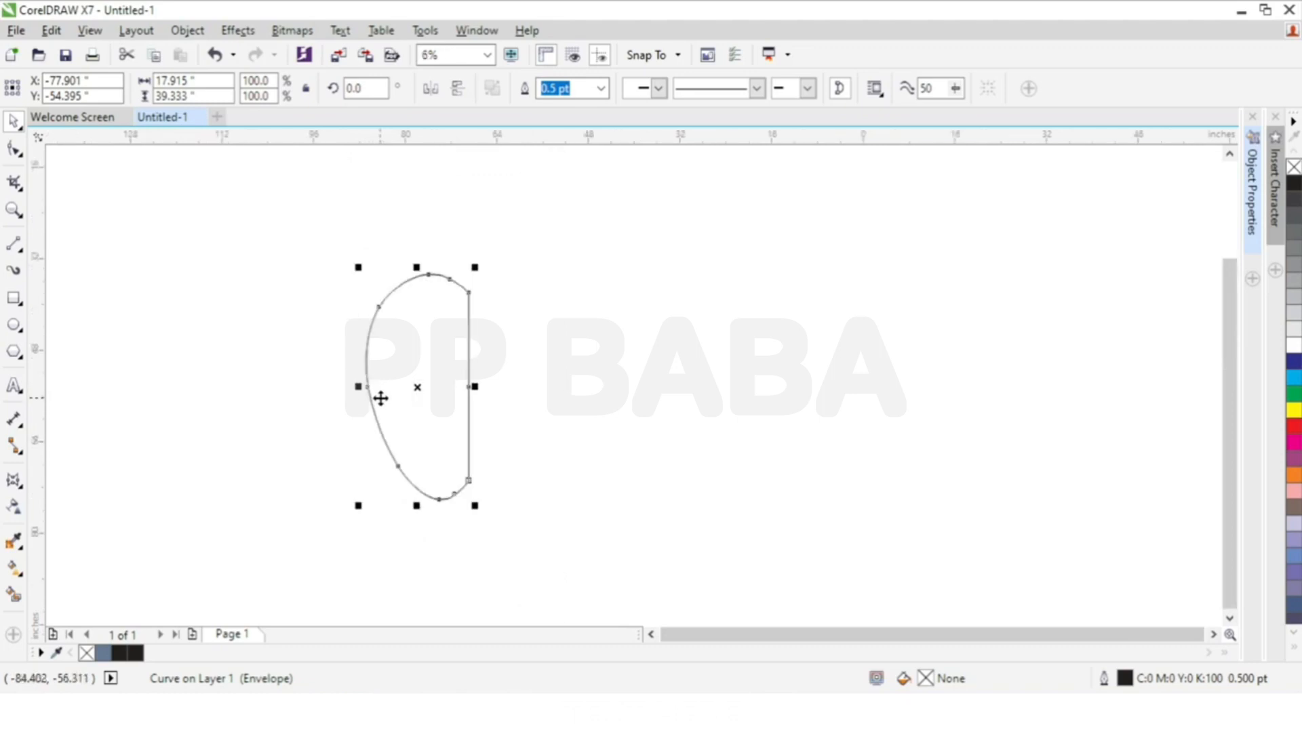
scroll(397, 393, "up", 1)
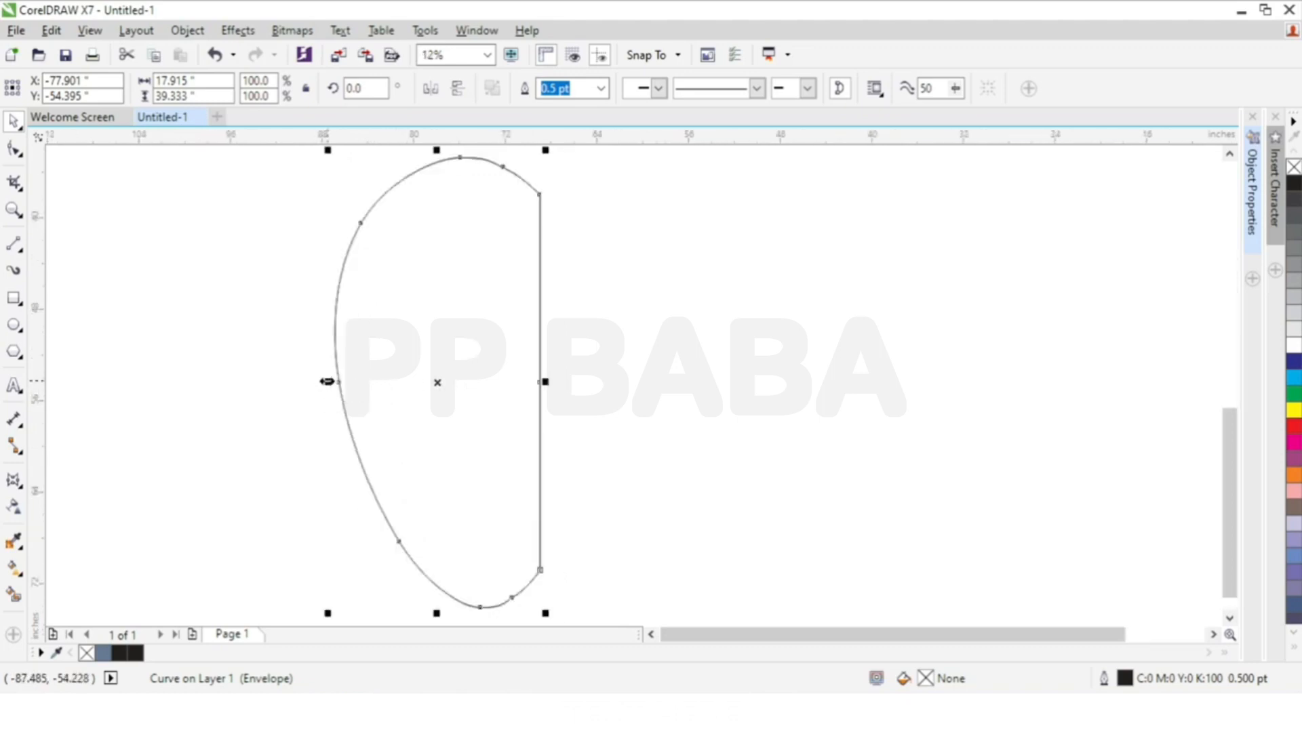
left_click_drag(328, 382, 581, 378)
scroll(395, 381, "down", 1)
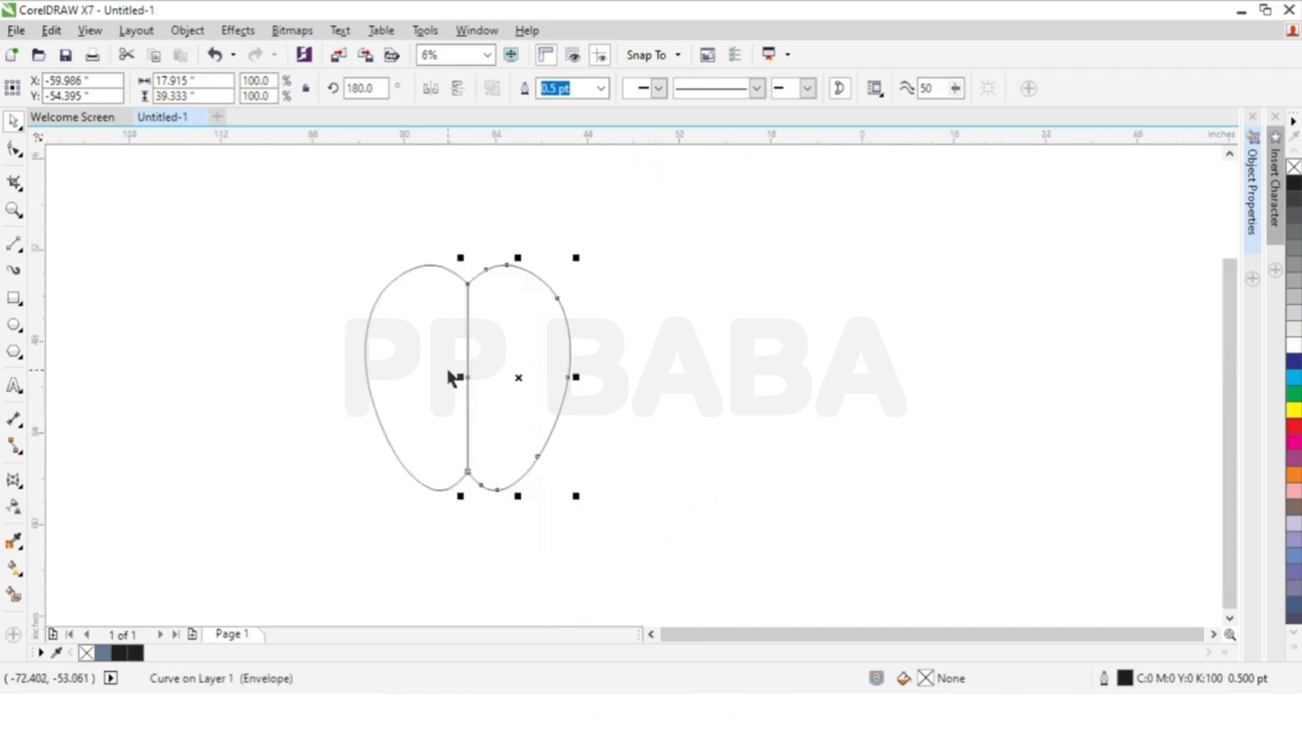
Weld the two mirrored halves into a single apple-shaped outline.
left_click(427, 374, "shift")
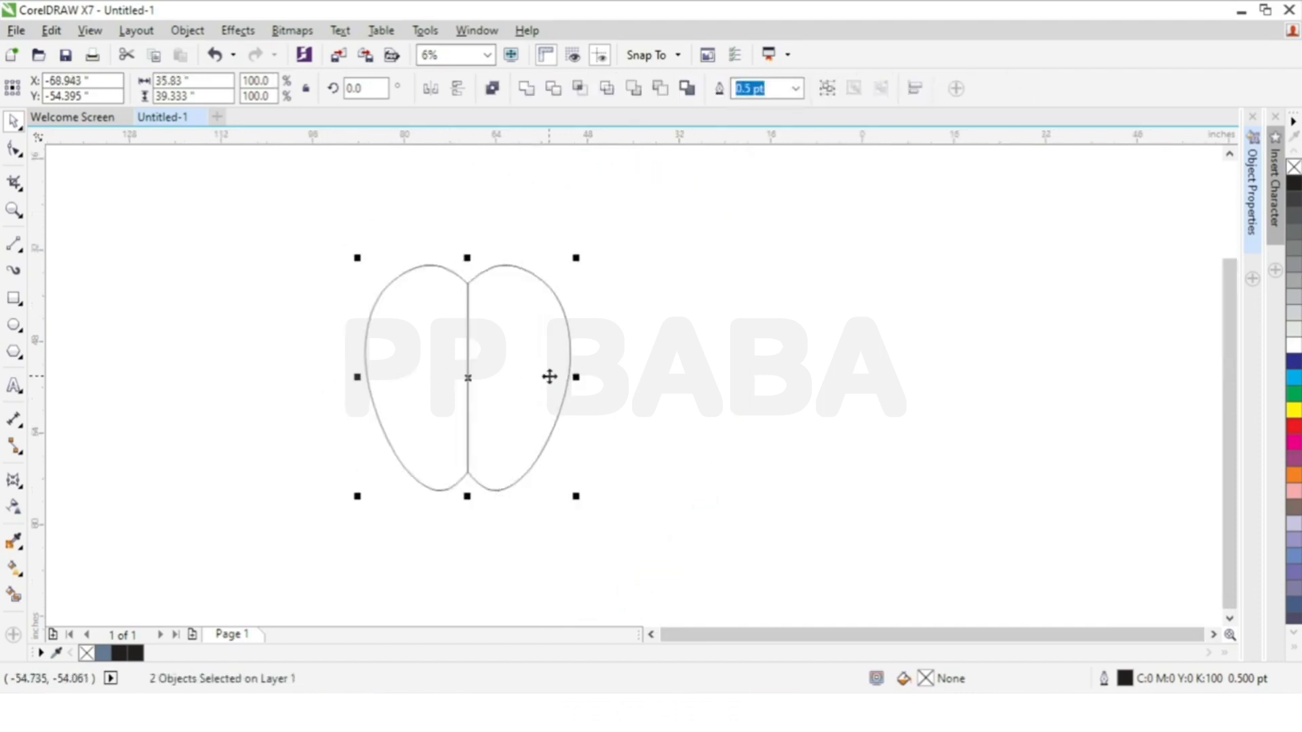
scroll(549, 375, "up", 1)
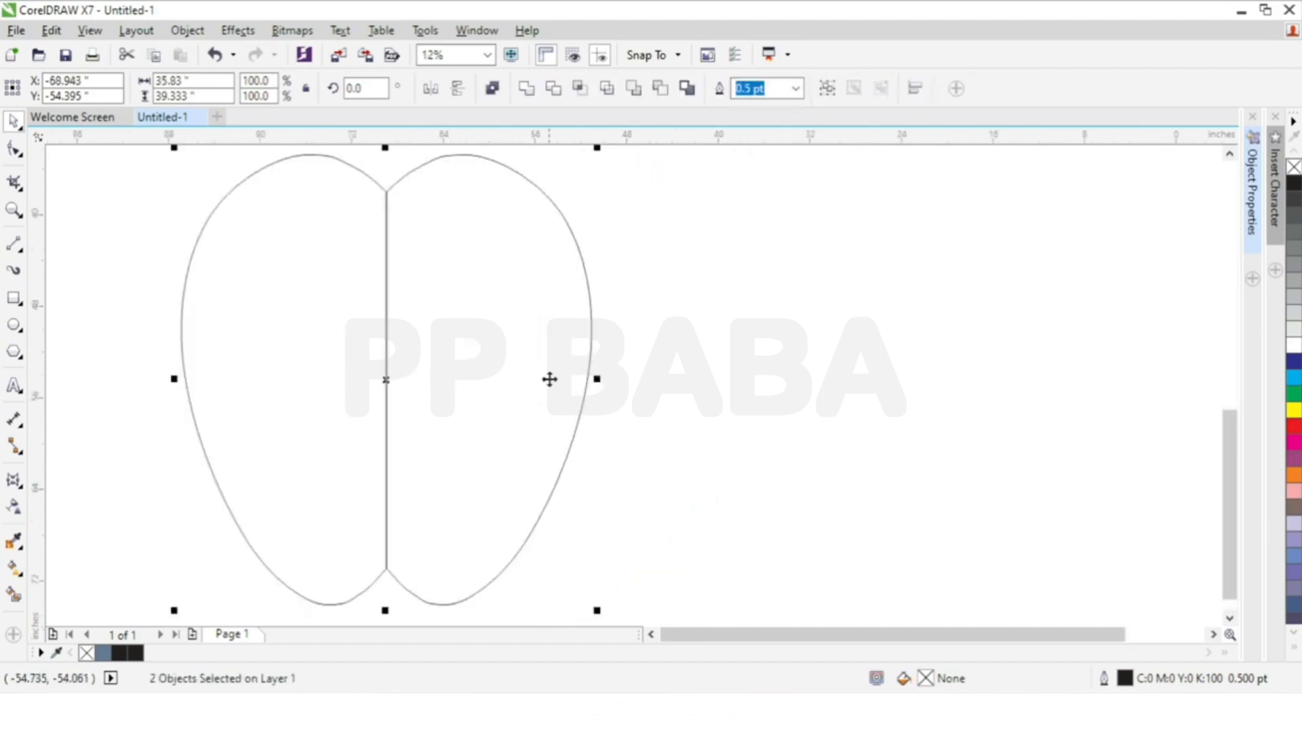
left_click(526, 88)
scroll(475, 292, "down", 1)
scroll(433, 301, "up", 3)
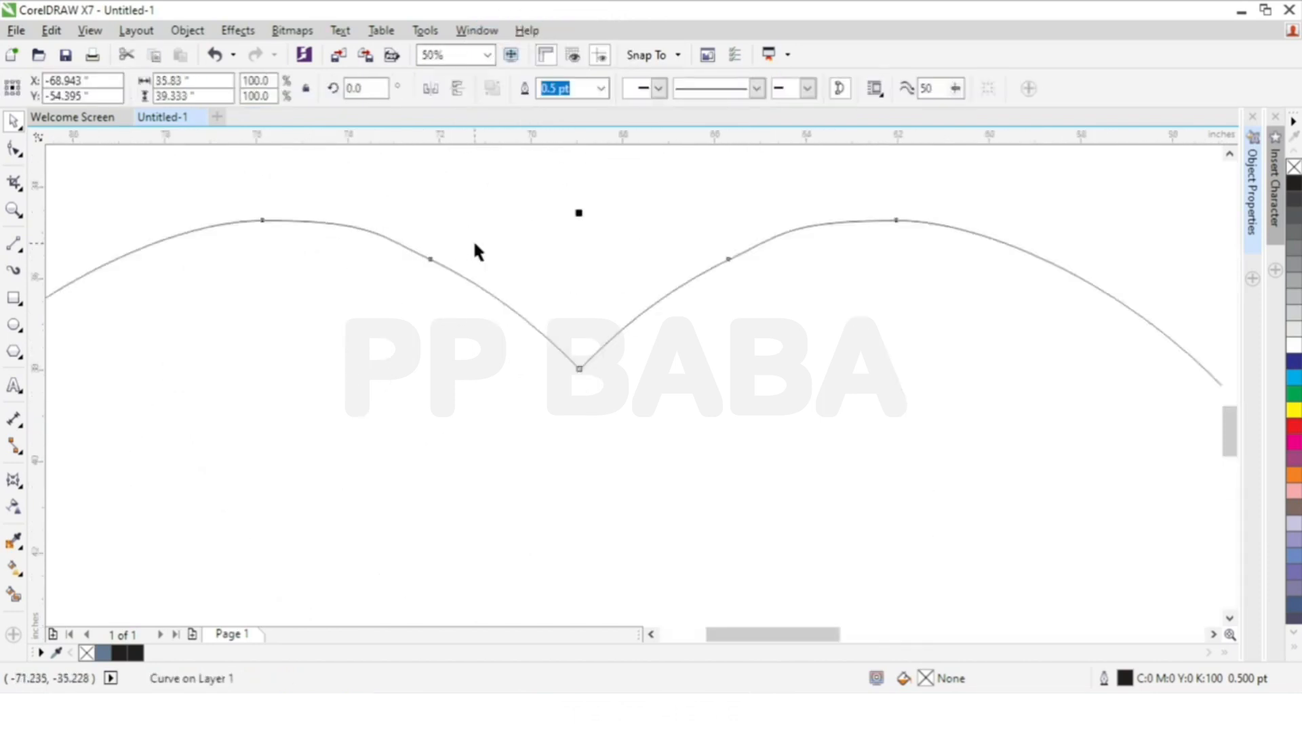
Delete the two outline nodes on either side of the apple's top notch with the Shape tool.
left_click(24, 147)
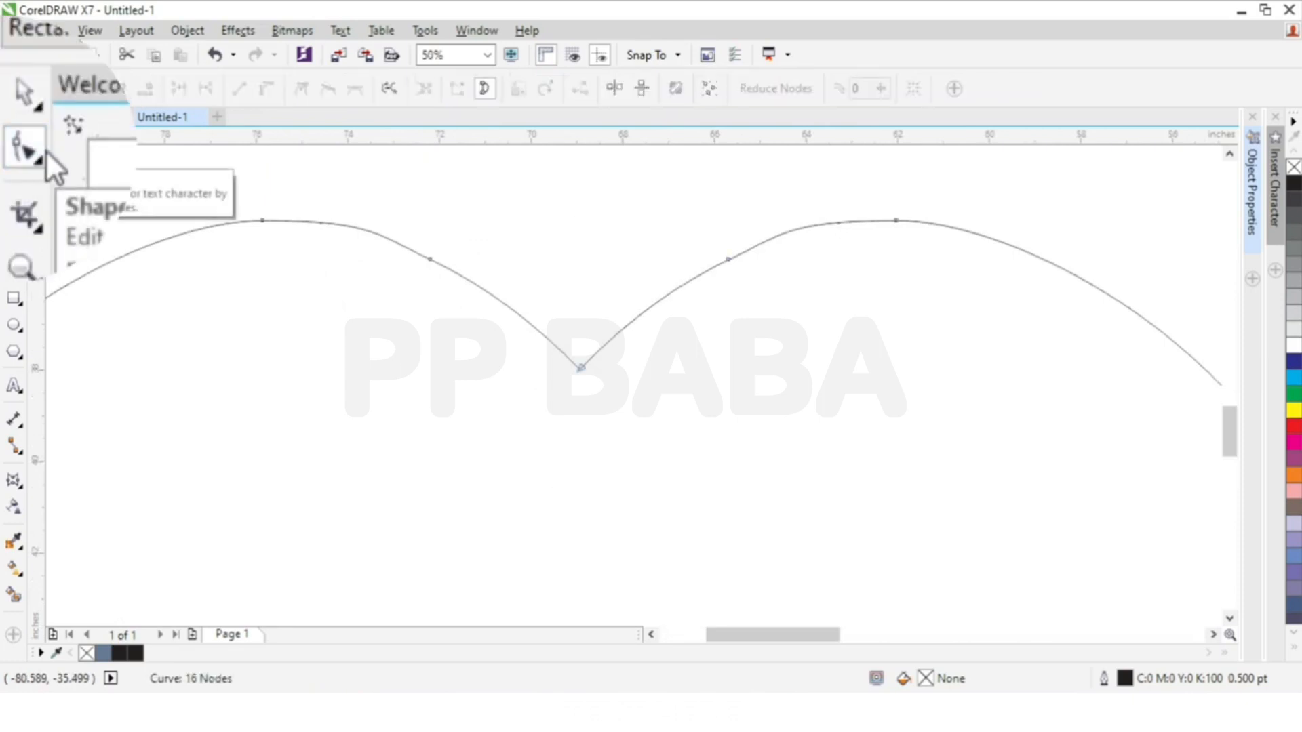
left_click_drag(393, 210, 764, 303)
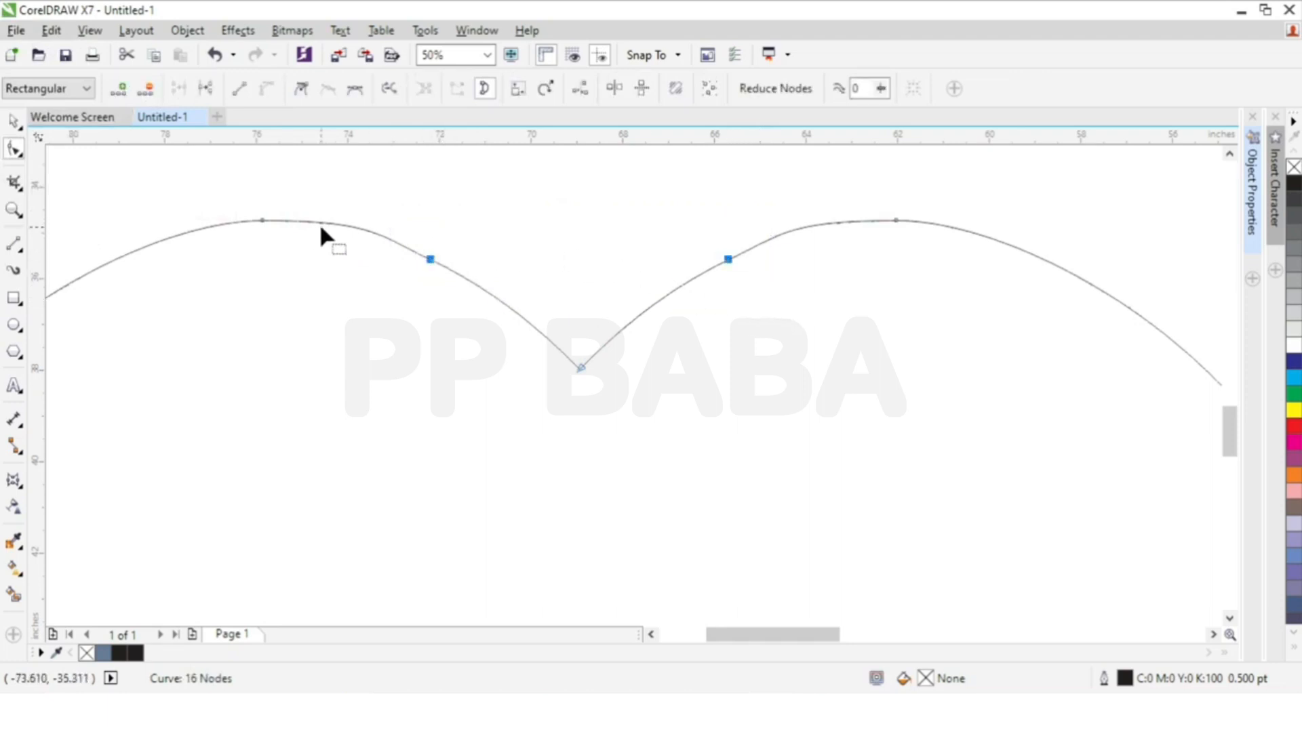
key("Delete")
scroll(538, 217, "down", 3)
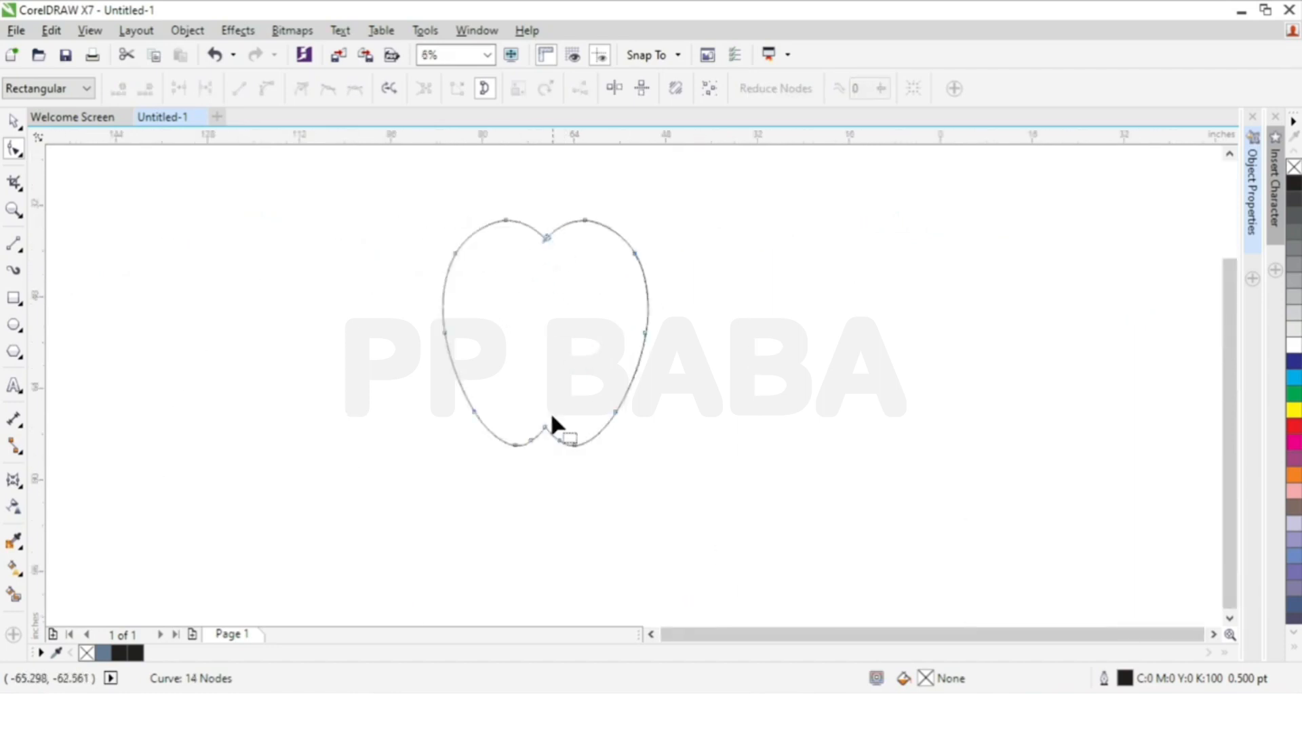
Delete the two extra nodes flanking the notch at the base of the apple outline.
scroll(555, 450, "up", 3)
scroll(494, 418, "up", 3)
left_click_drag(306, 330, 820, 431)
key("Delete")
scroll(427, 444, "down", 3)
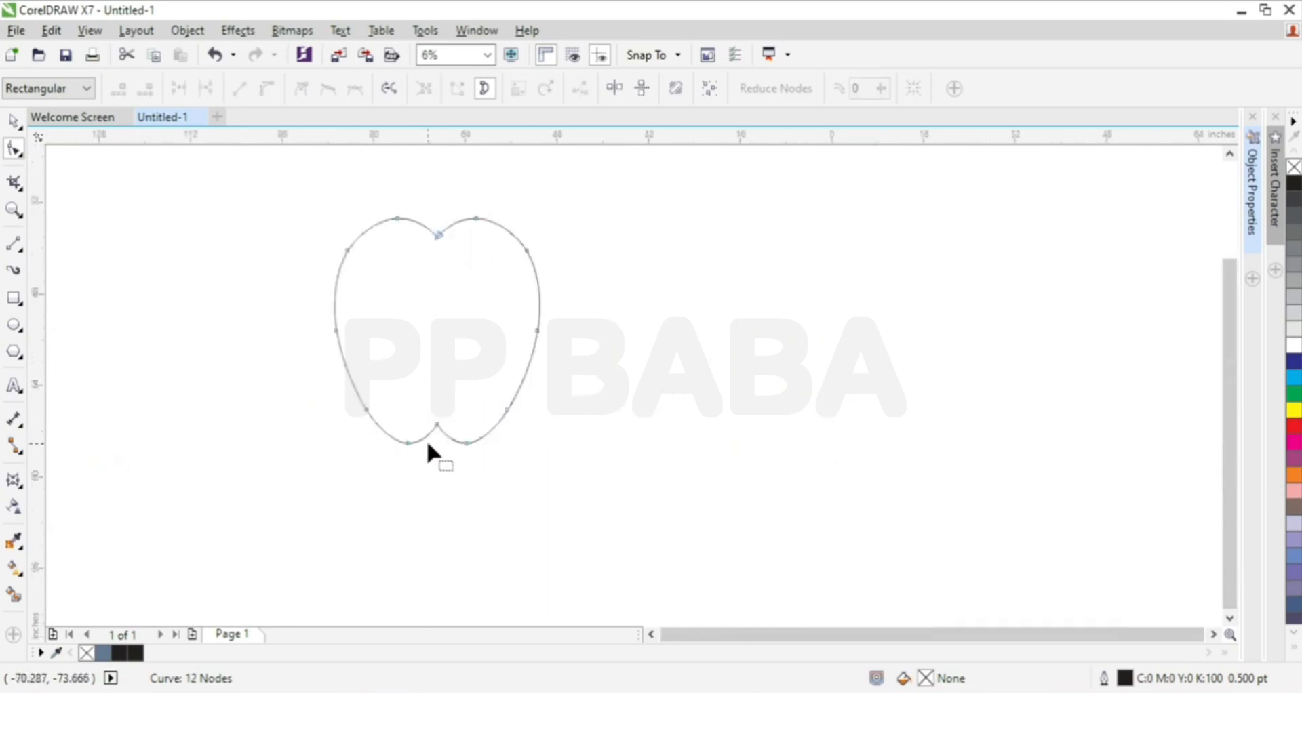
Shrink the apple outline from its top edge to a height of about 35.3 inches, keeping its width.
key("space")
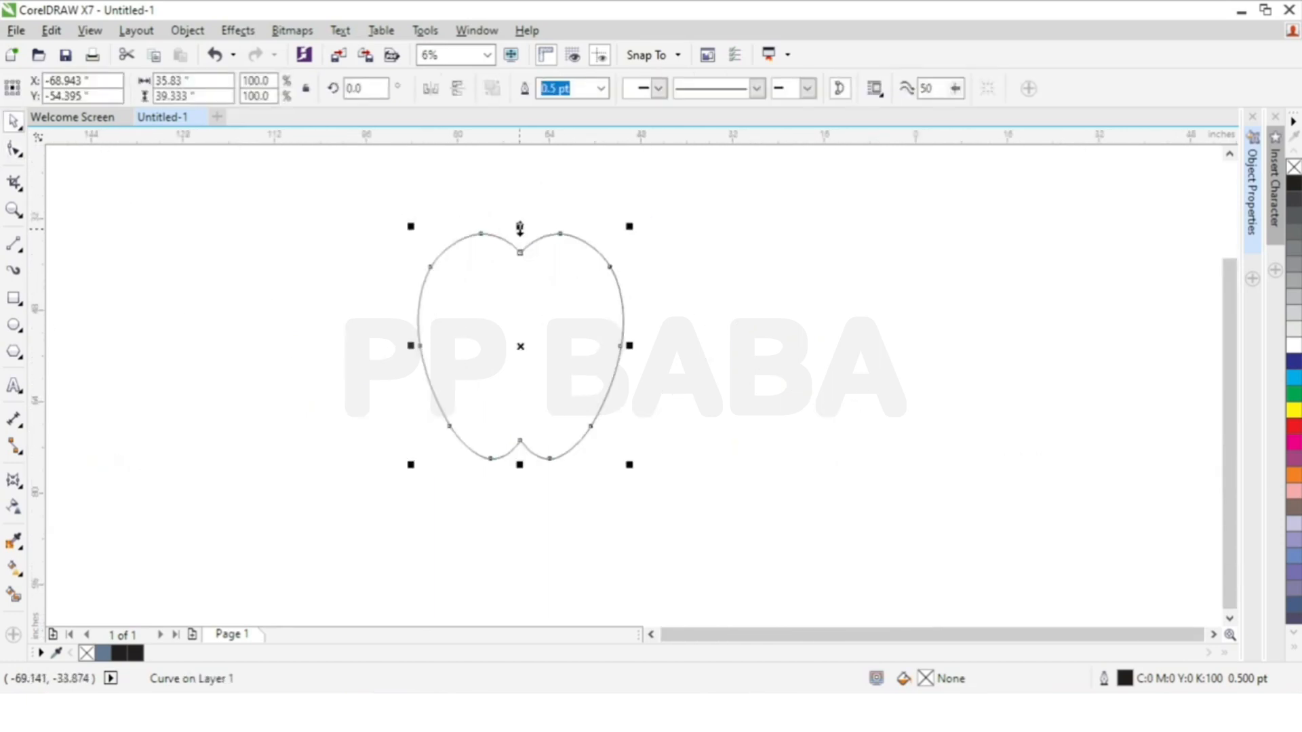
left_click_drag(520, 227, 520, 250)
scroll(592, 326, "up", 1)
left_click(811, 319)
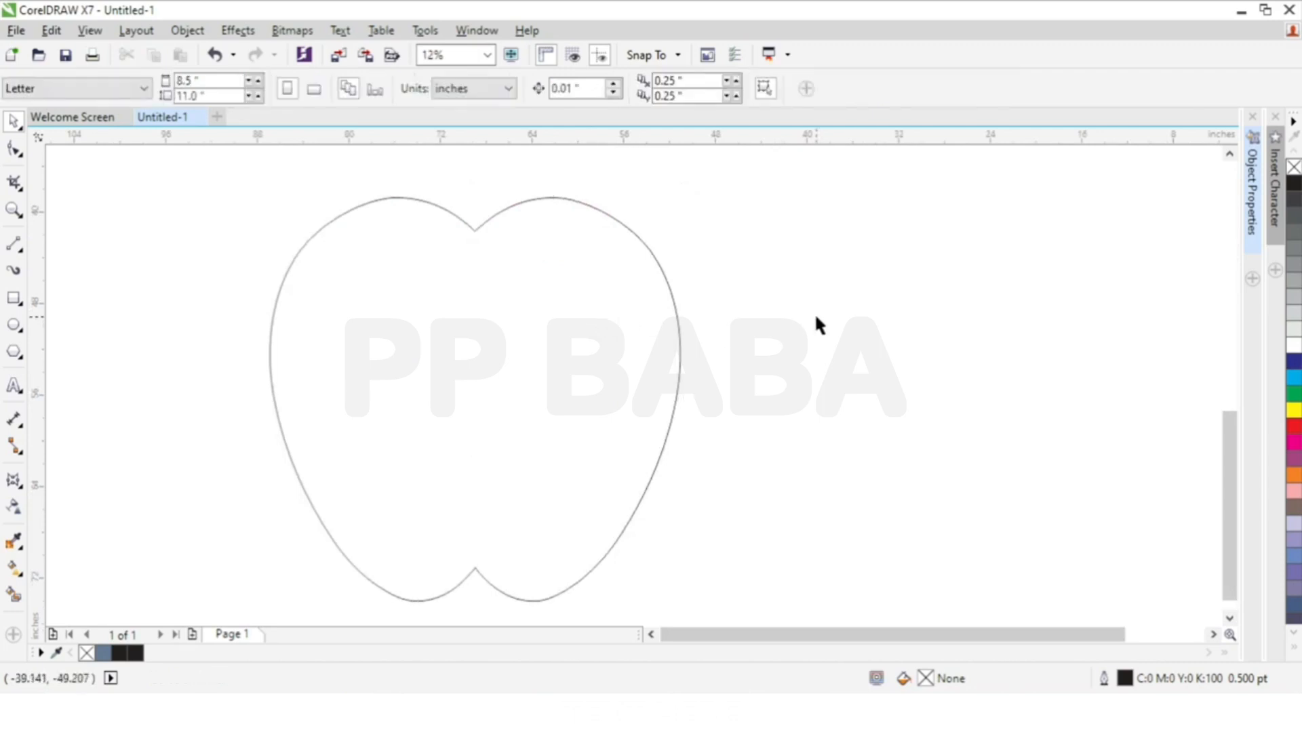
Fill the apple outline with black.
left_click(641, 346)
scroll(558, 356, "down", 1)
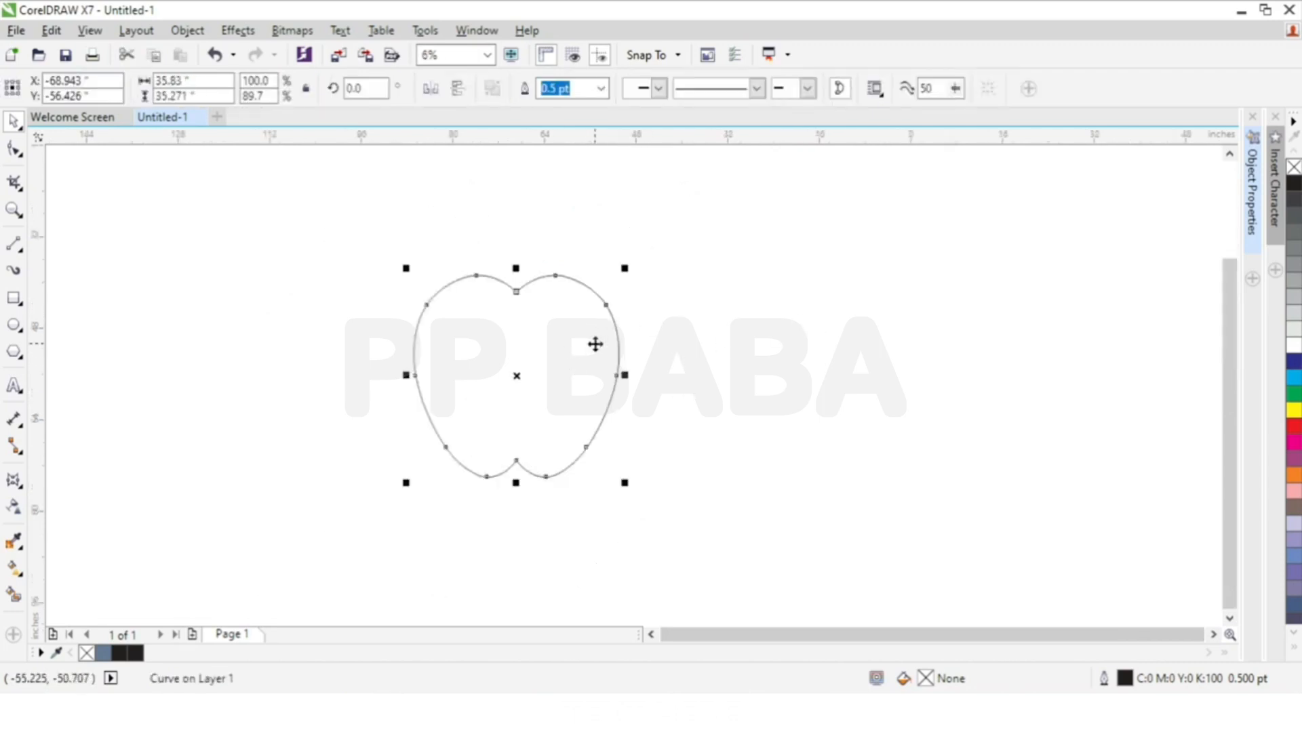
left_click(1293, 185)
Make the node in the apple's top notch symmetrical so the sharp dip turns into a smooth curve.
scroll(513, 293, "up", 3)
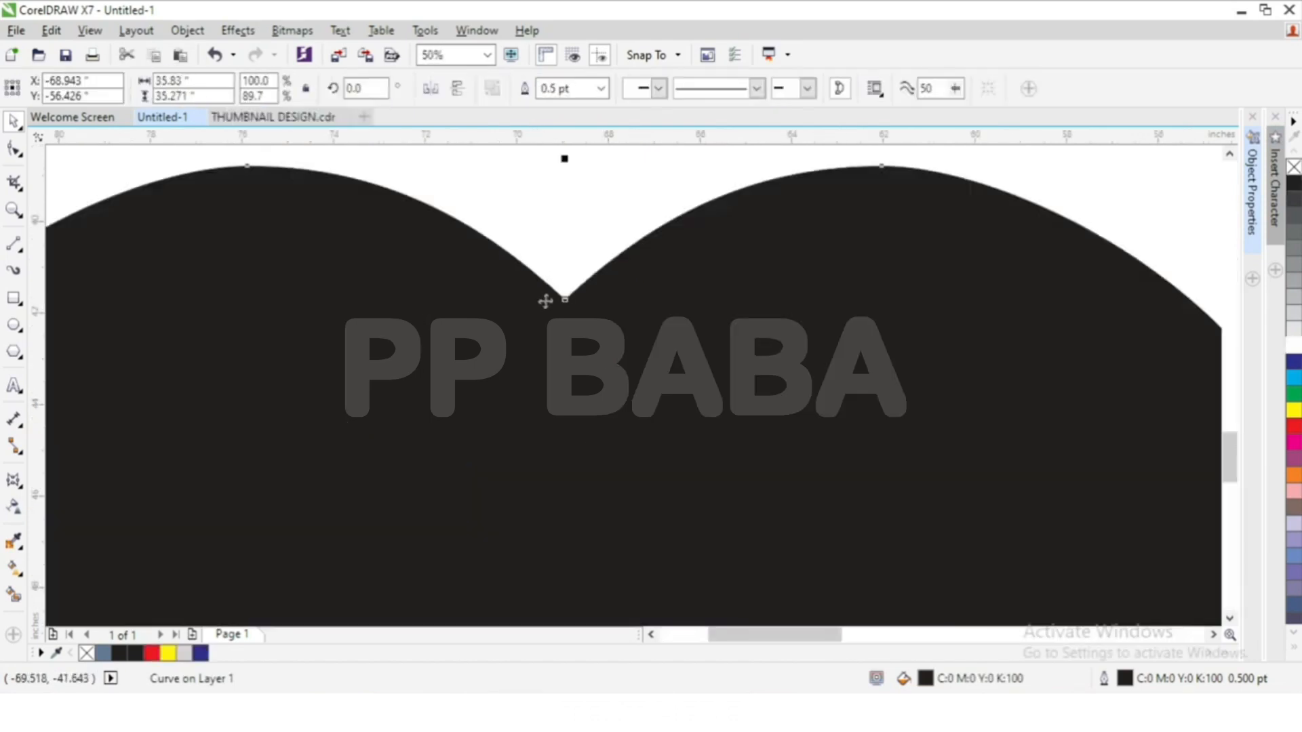
left_click(14, 150)
scroll(560, 302, "up", 2)
scroll(560, 302, "up", 1)
scroll(571, 288, "down", 2)
left_click_drag(676, 337, 491, 243)
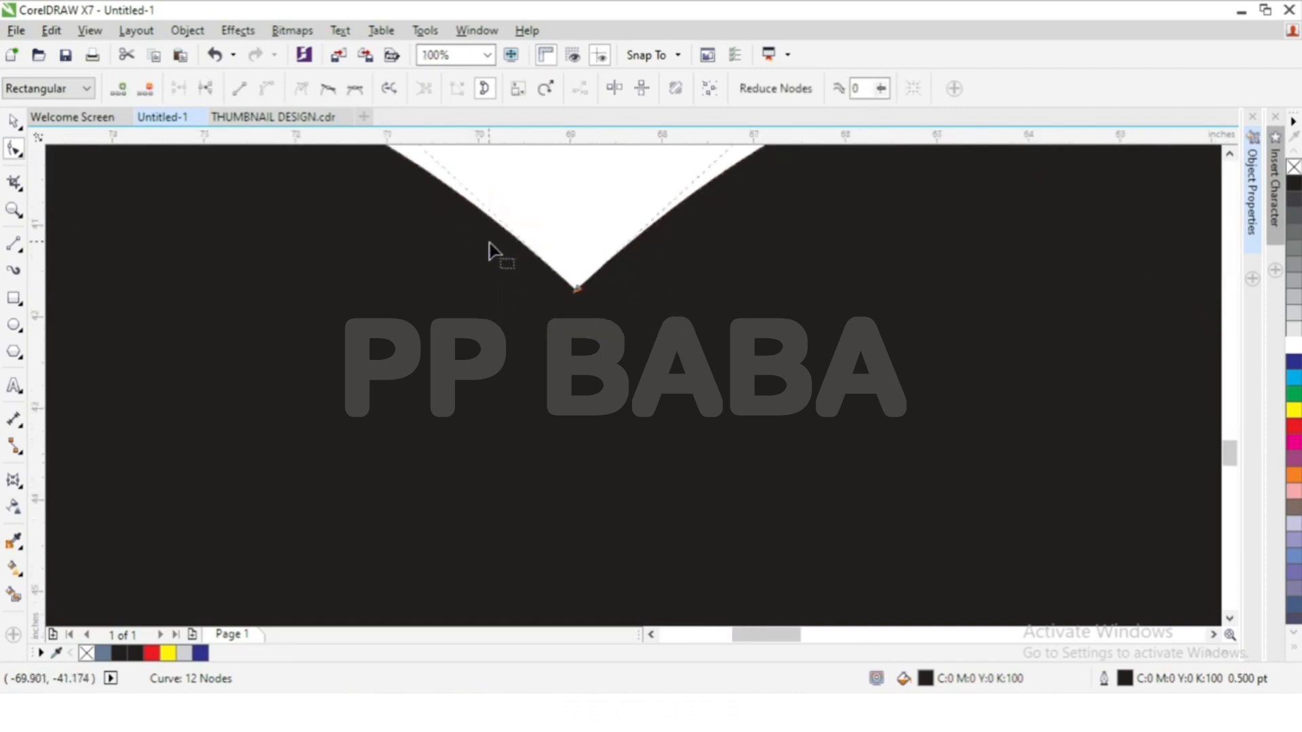
scroll(491, 252, "down", 2)
scroll(491, 366, "up", 1)
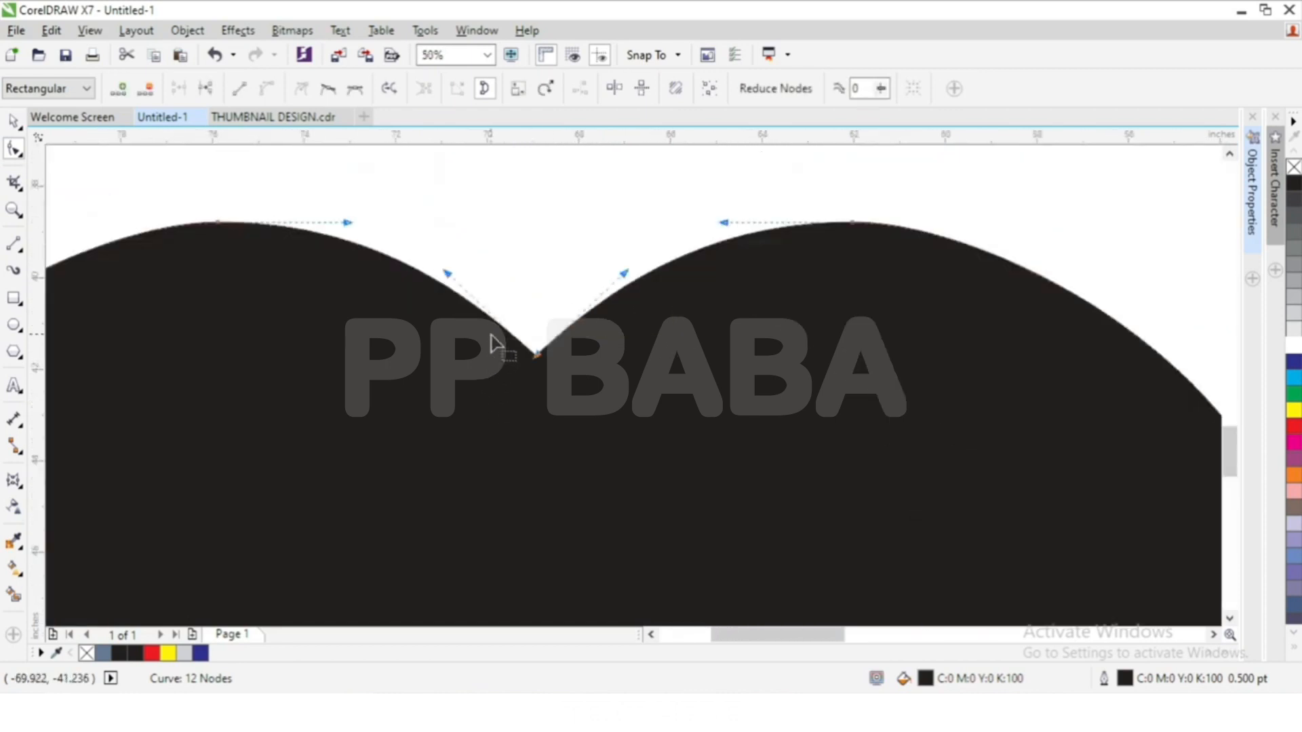
left_click(354, 94)
Make the node in the apple's bottom notch symmetrical to round it, and deselect the shape.
scroll(540, 465, "down", 2)
left_click_drag(539, 463, 637, 550)
left_click(359, 90)
scroll(495, 457, "down", 1)
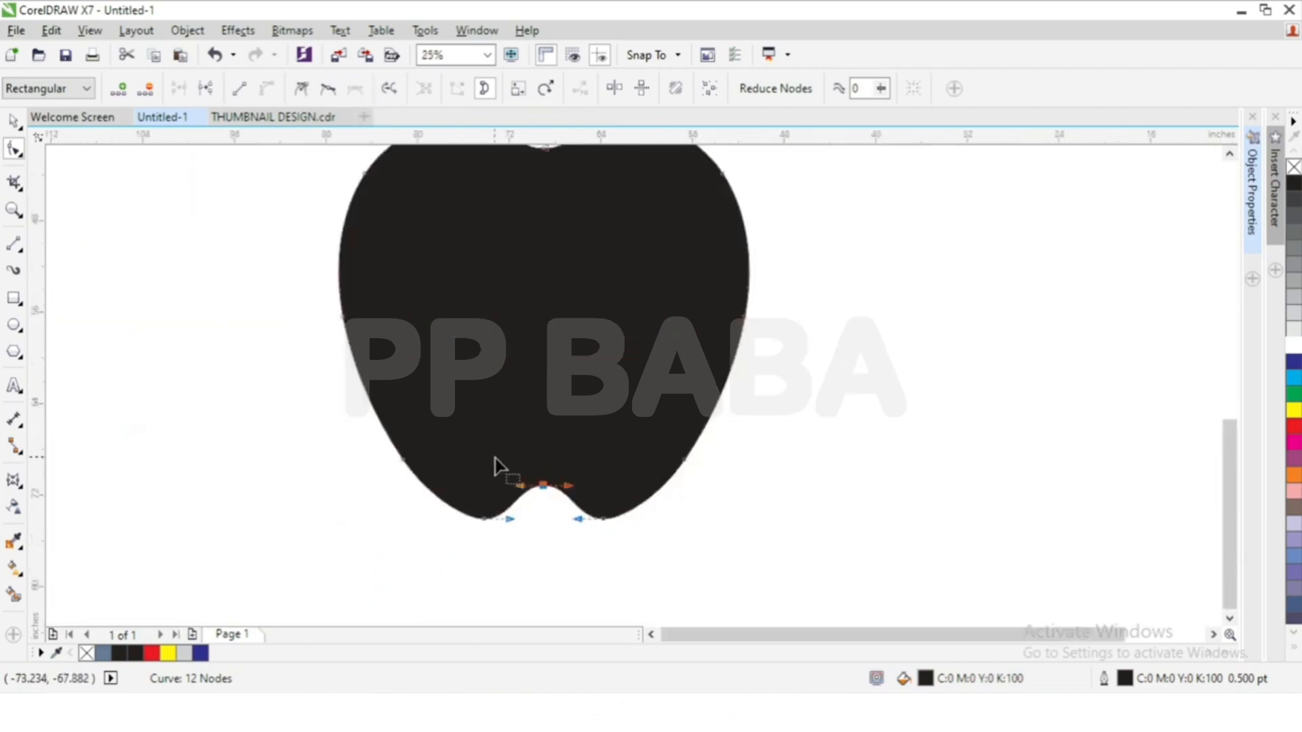
scroll(495, 457, "down", 1)
key("space")
key("Escape")
scroll(483, 362, "up", 1)
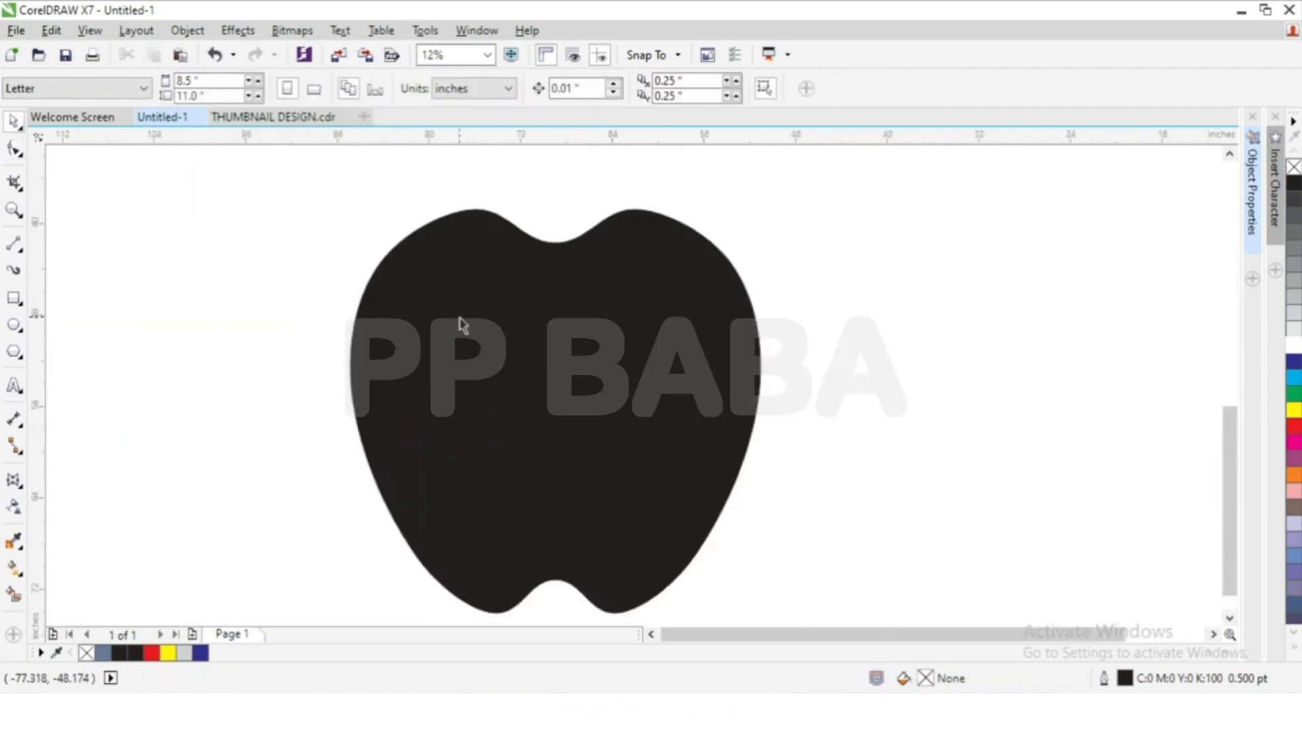
Draw a circle about 13.9 inches in diameter and place it over the upper right edge of the apple.
left_click(13, 328)
left_click_drag(119, 251, 278, 410)
key("space")
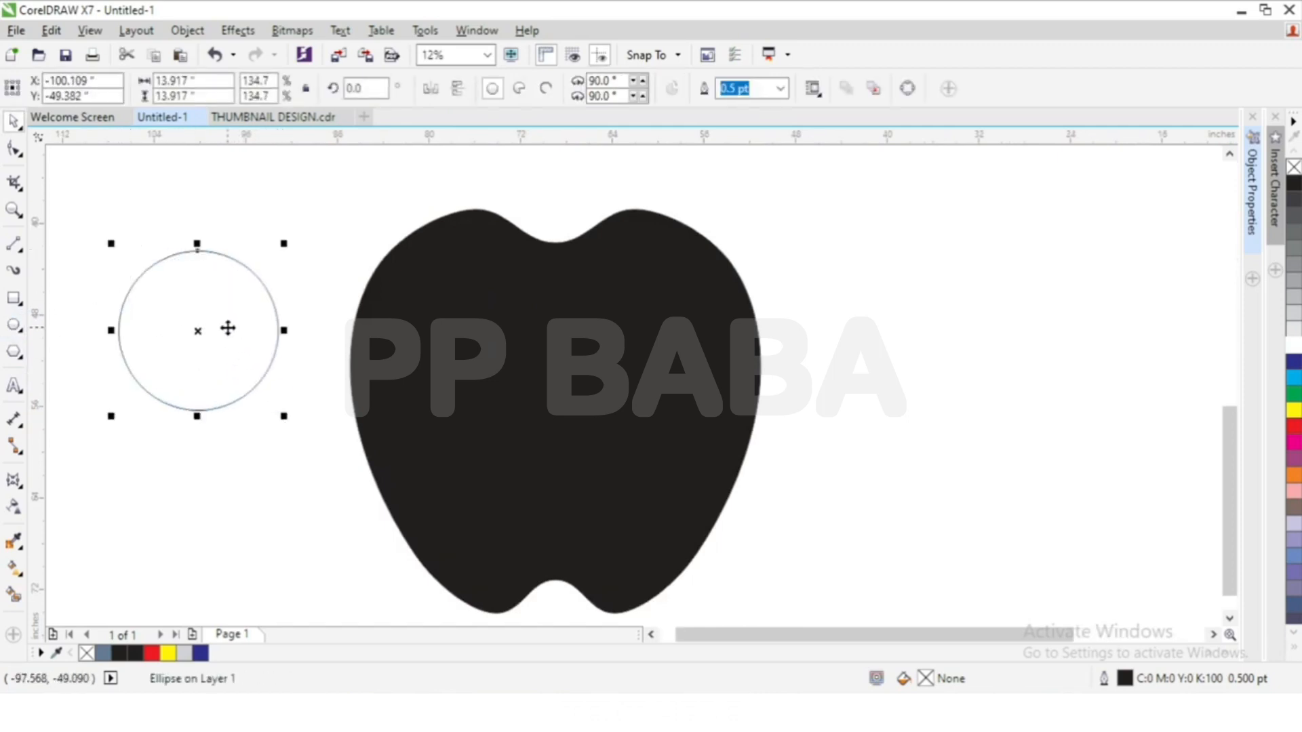
left_click_drag(212, 321, 767, 327)
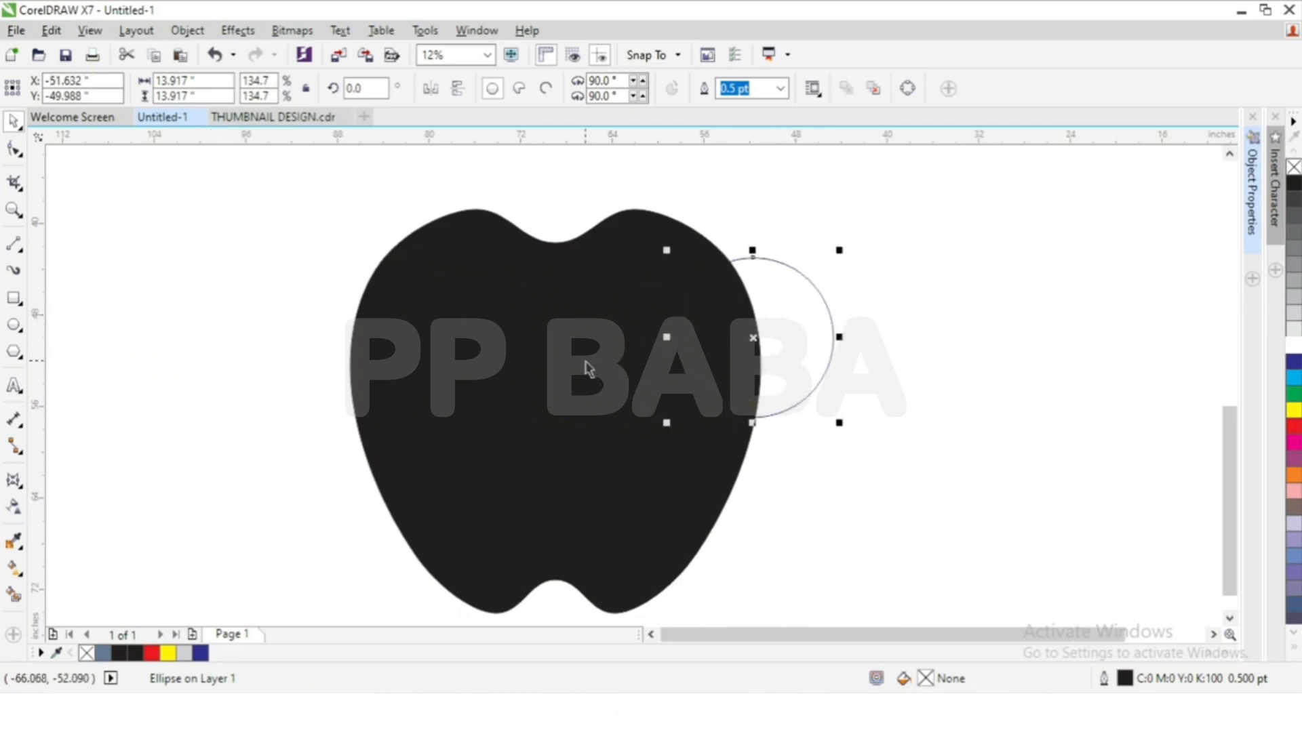
Trim the apple with the overlapping circle to cut out the bite, and delete the circle.
left_click(513, 351, "shift")
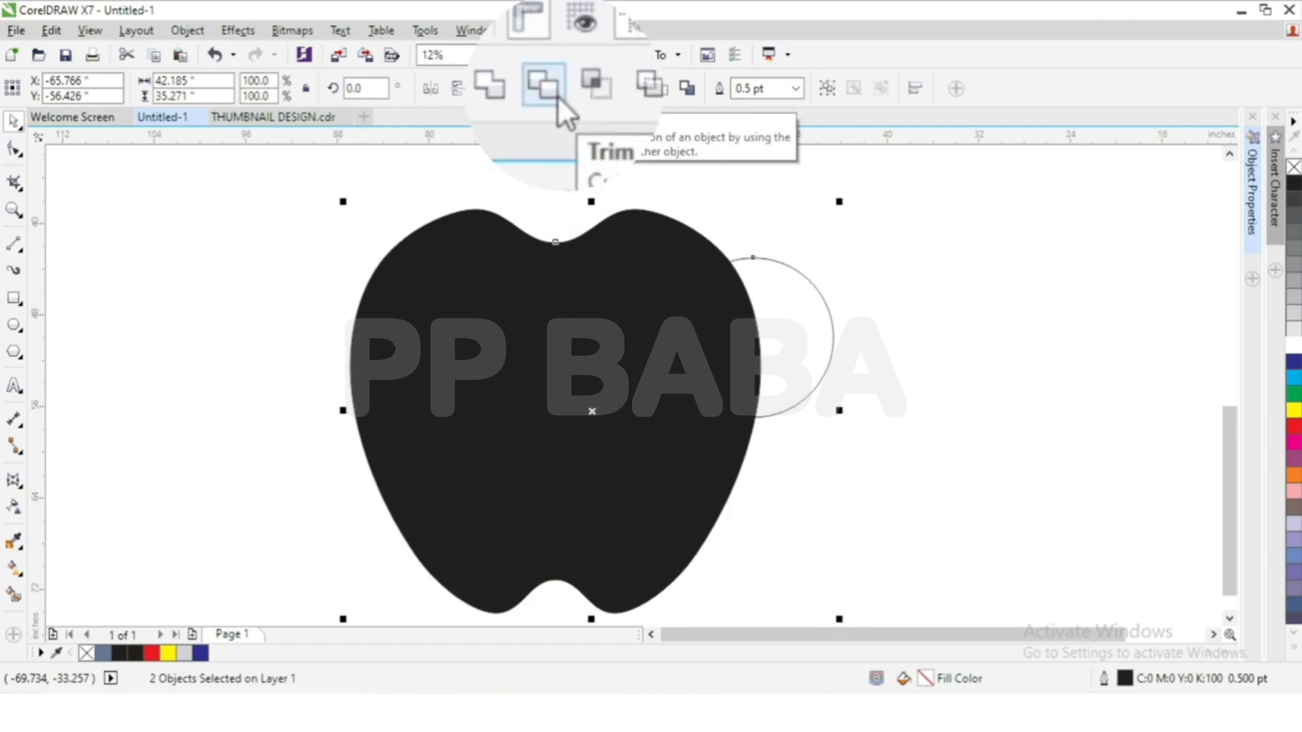
left_click(517, 90)
left_click(820, 293)
key("Delete")
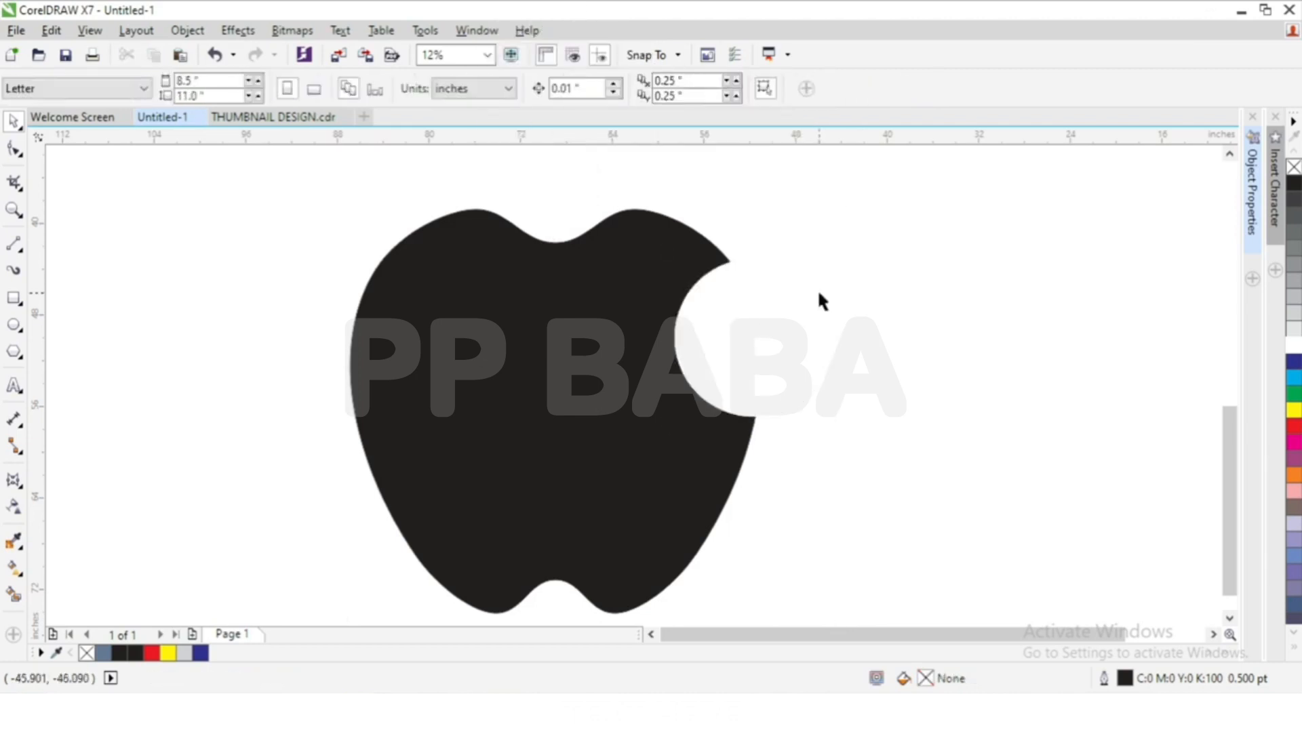
Draw a circle 12 inches in diameter in the empty area left of the apple.
scroll(612, 330, "down", 1)
scroll(549, 322, "up", 1)
key("F7")
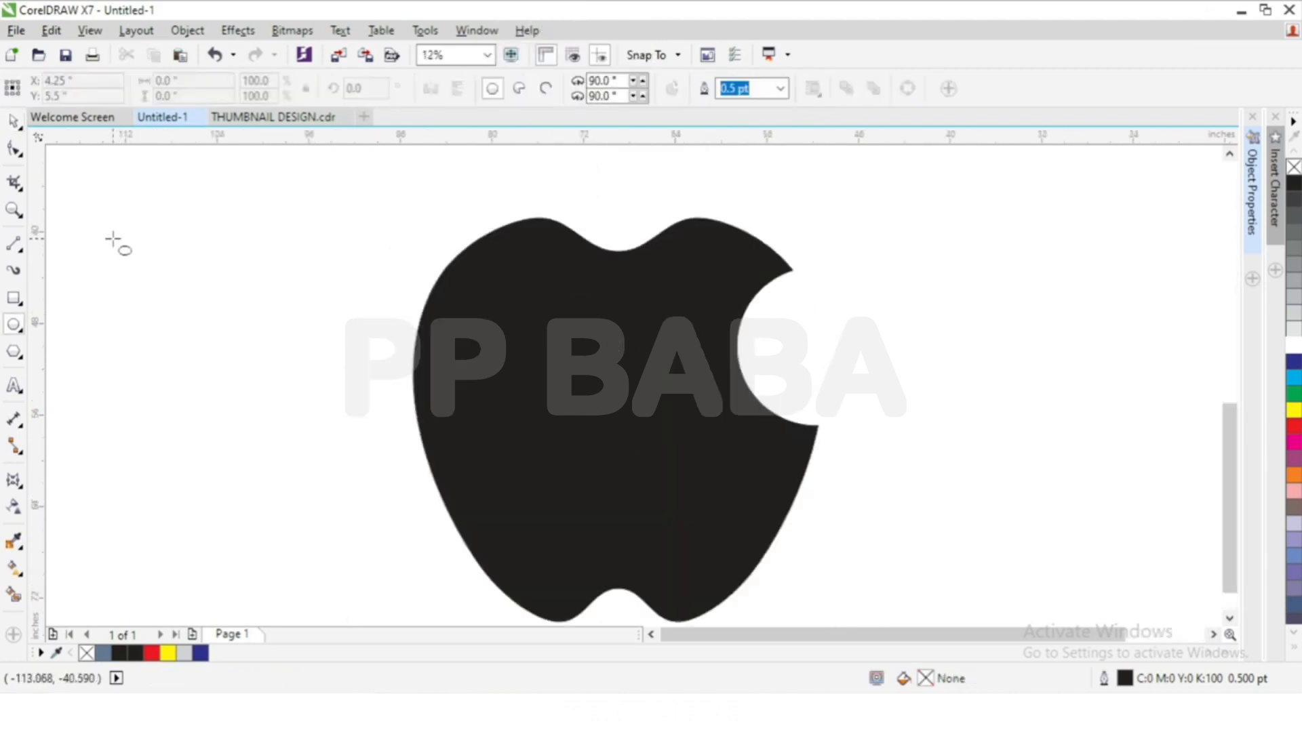
left_click_drag(112, 232, 203, 372)
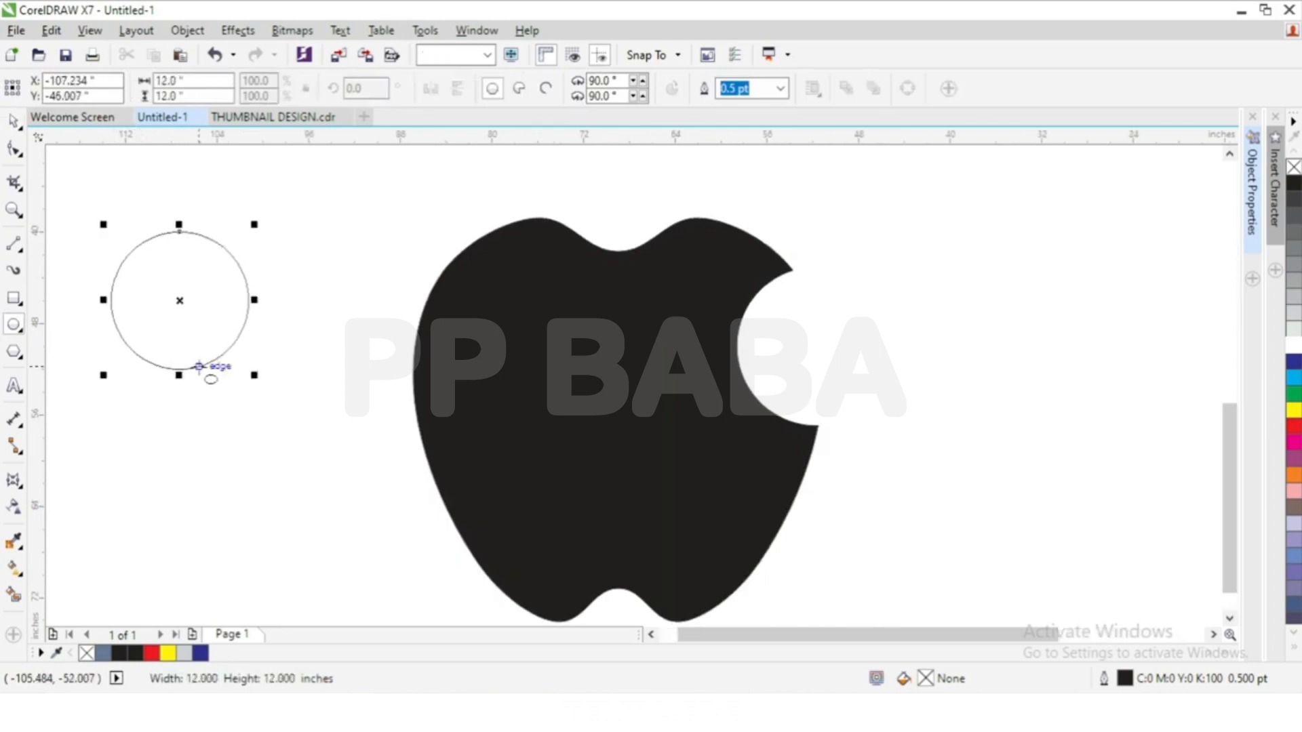
key("space")
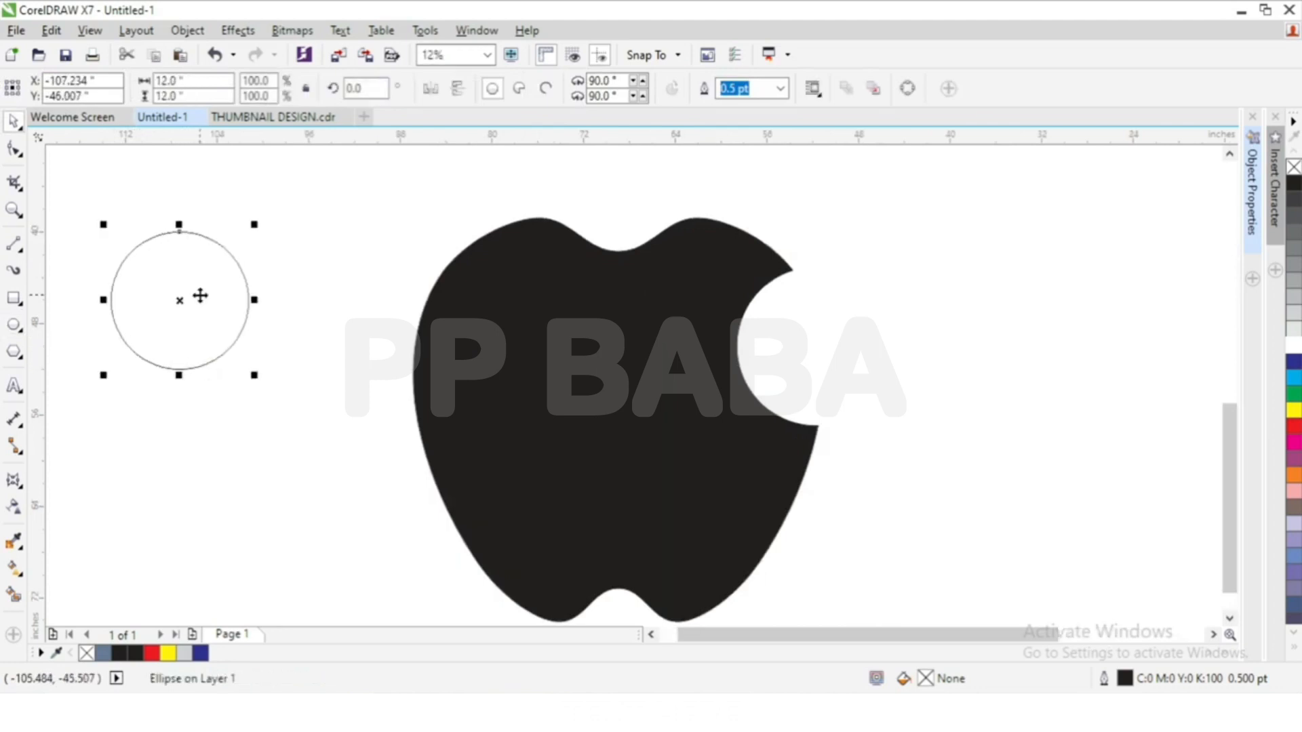
Duplicate the 12-inch circle with the 0.25-inch offsets and place the copy to its right, partly overlapping and level with the original.
key("ctrl+d")
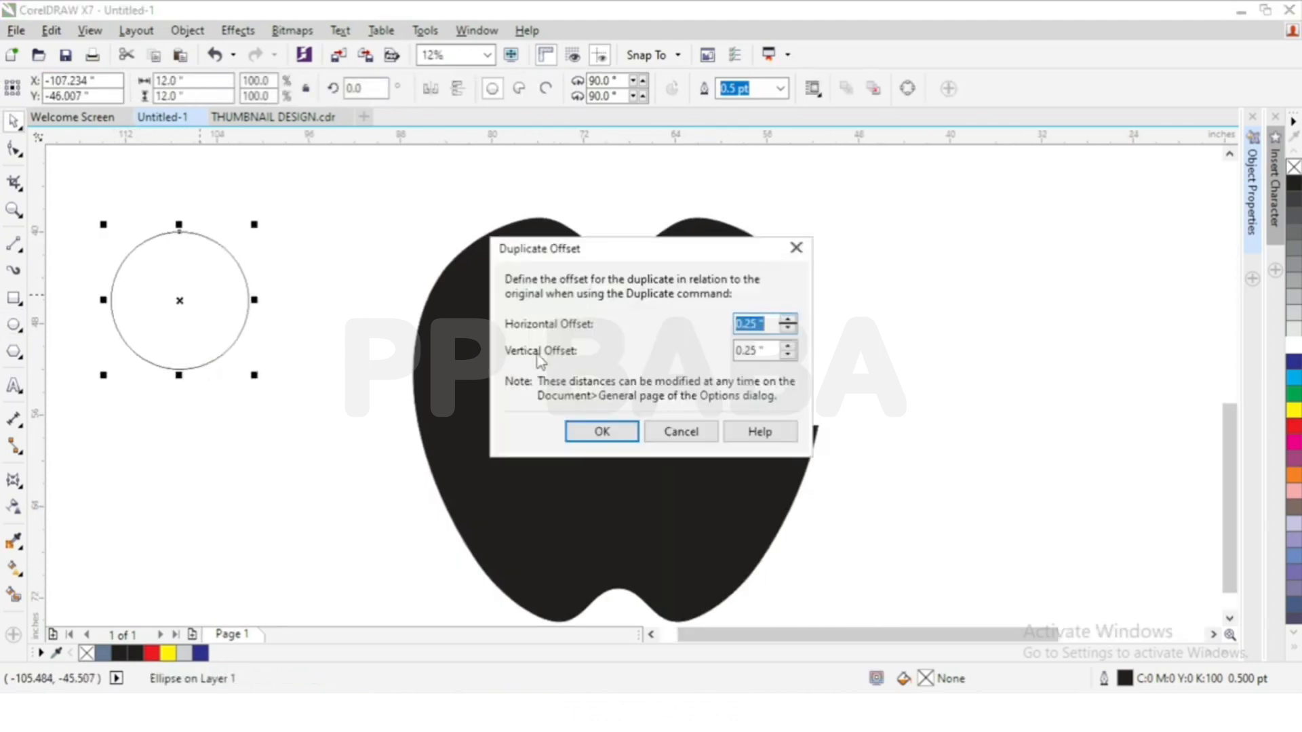
left_click(602, 431)
scroll(233, 271, "up", 2)
left_click_drag(246, 256, 409, 282)
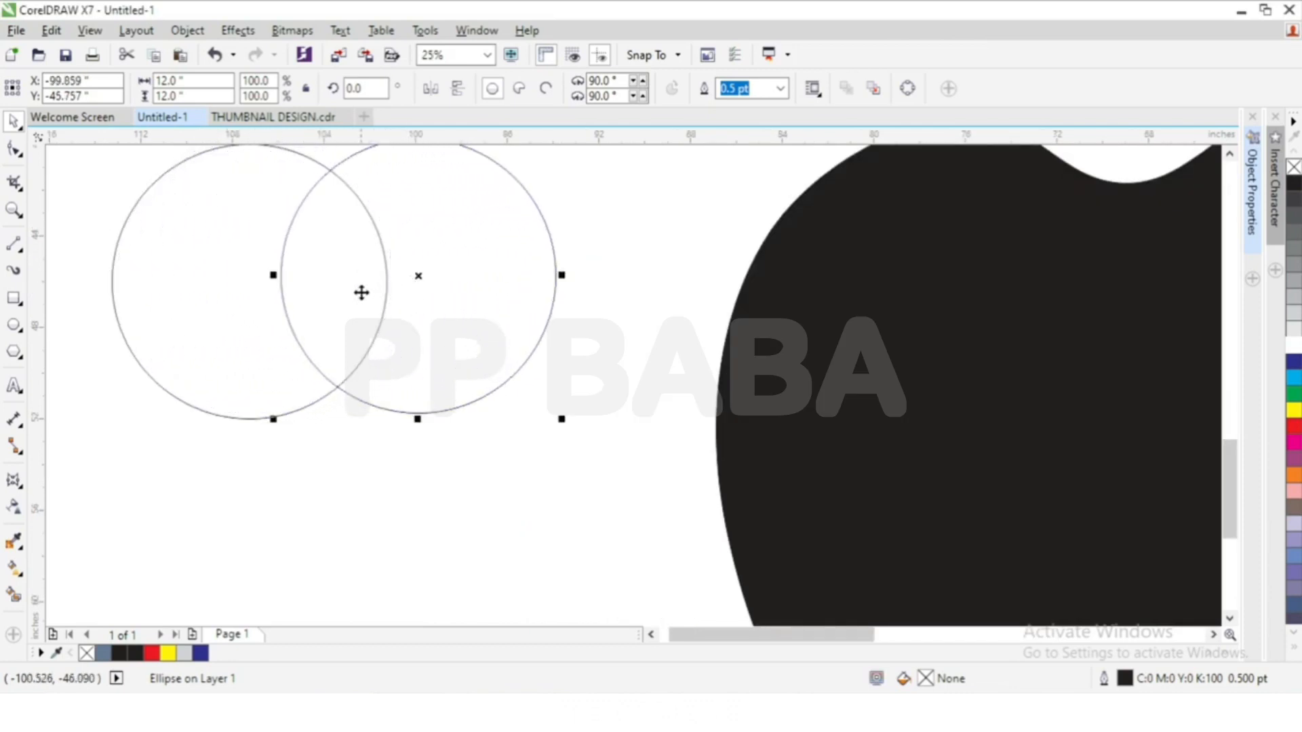
left_click(218, 293)
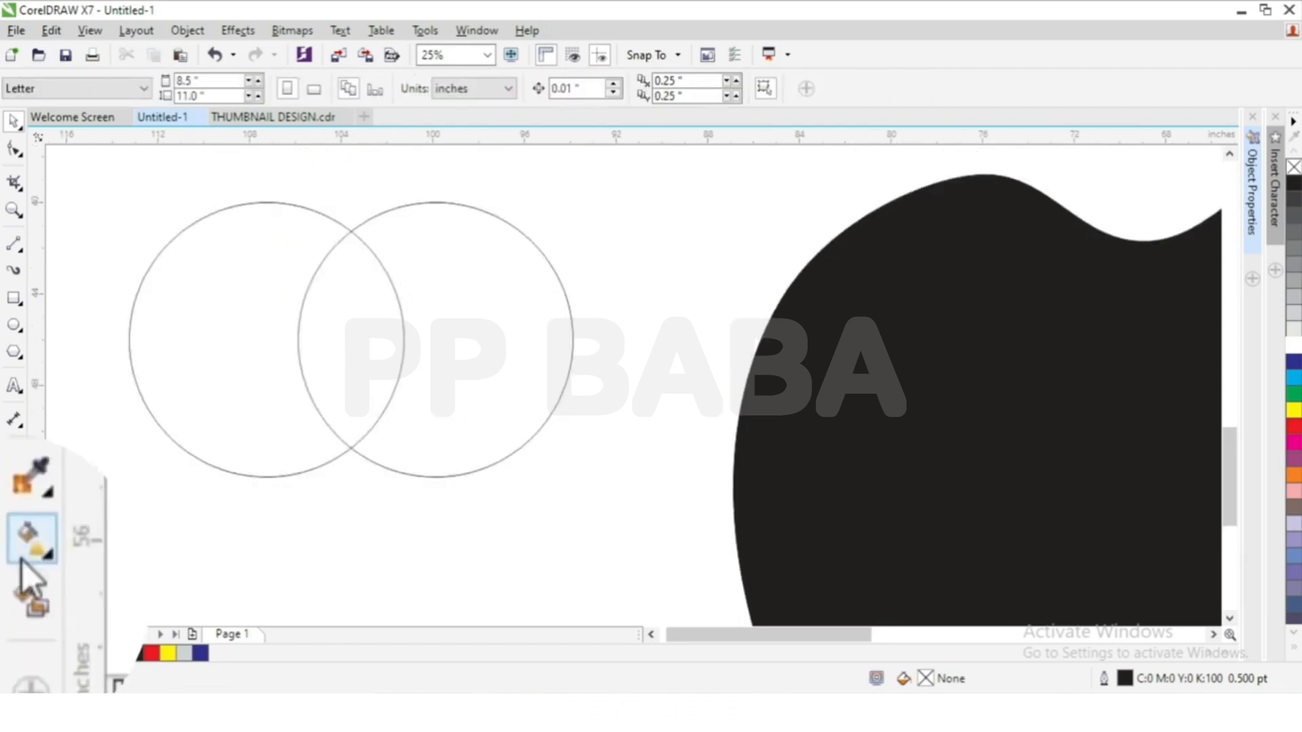
Create a leaf shape from the overlap of the two circles with the Smart Fill tool.
left_click(13, 594)
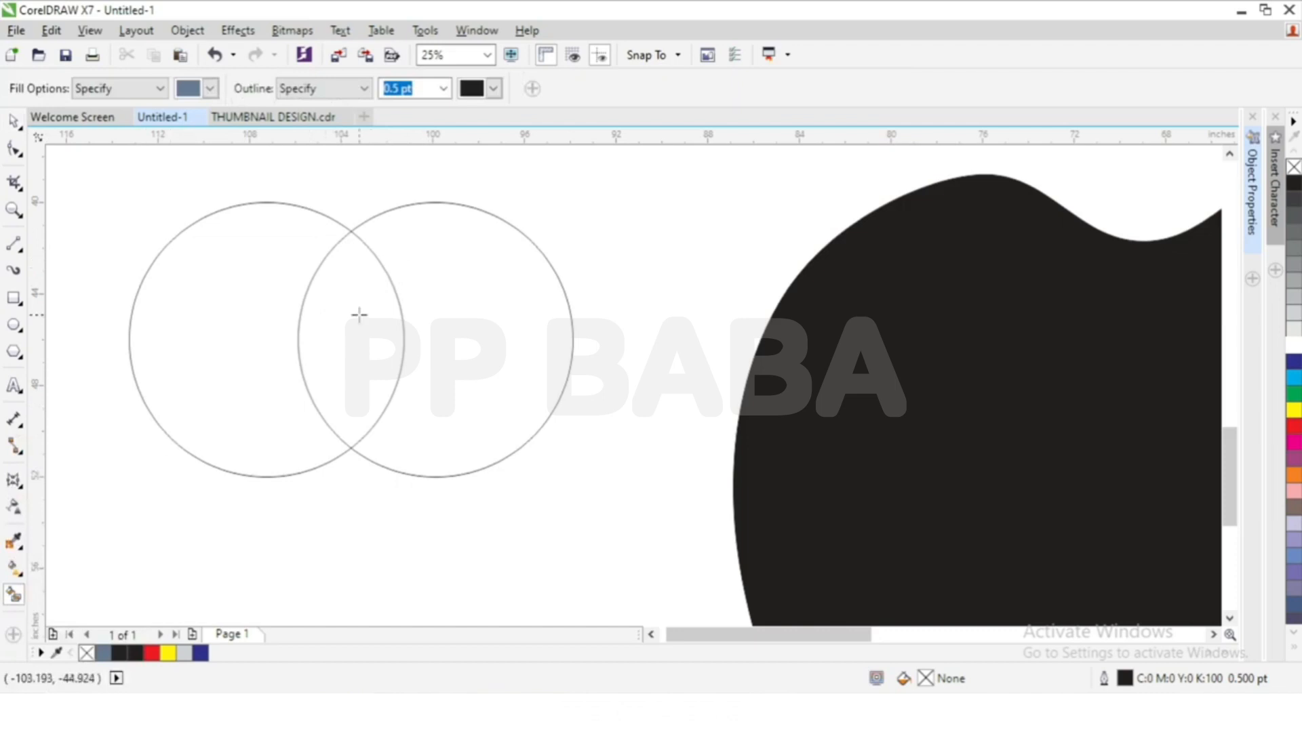
left_click(359, 315)
scroll(372, 285, "down", 1)
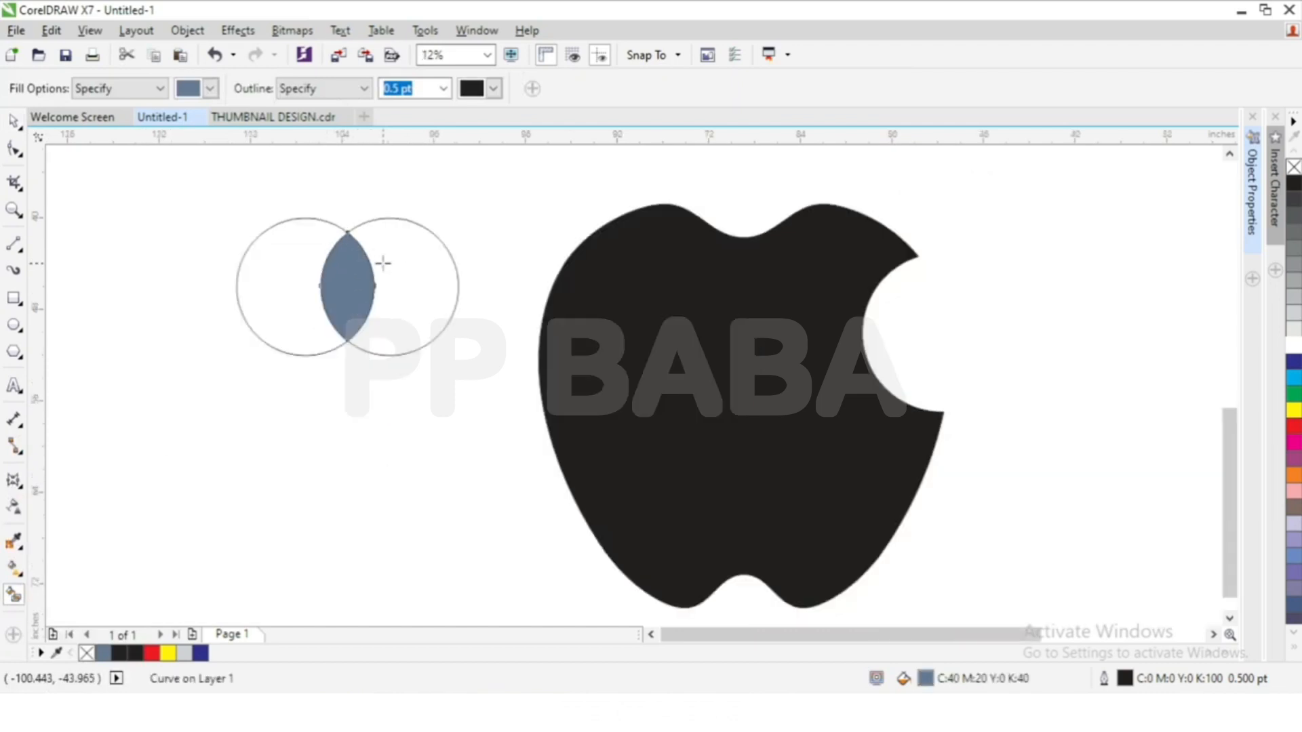
Delete both construction circles, leaving only the filled leaf shape.
key("space")
left_click(428, 268)
key("Delete")
left_click(243, 282)
key("Delete")
Fill the leaf shape with black.
left_click_drag(322, 207, 415, 305)
left_click(350, 281)
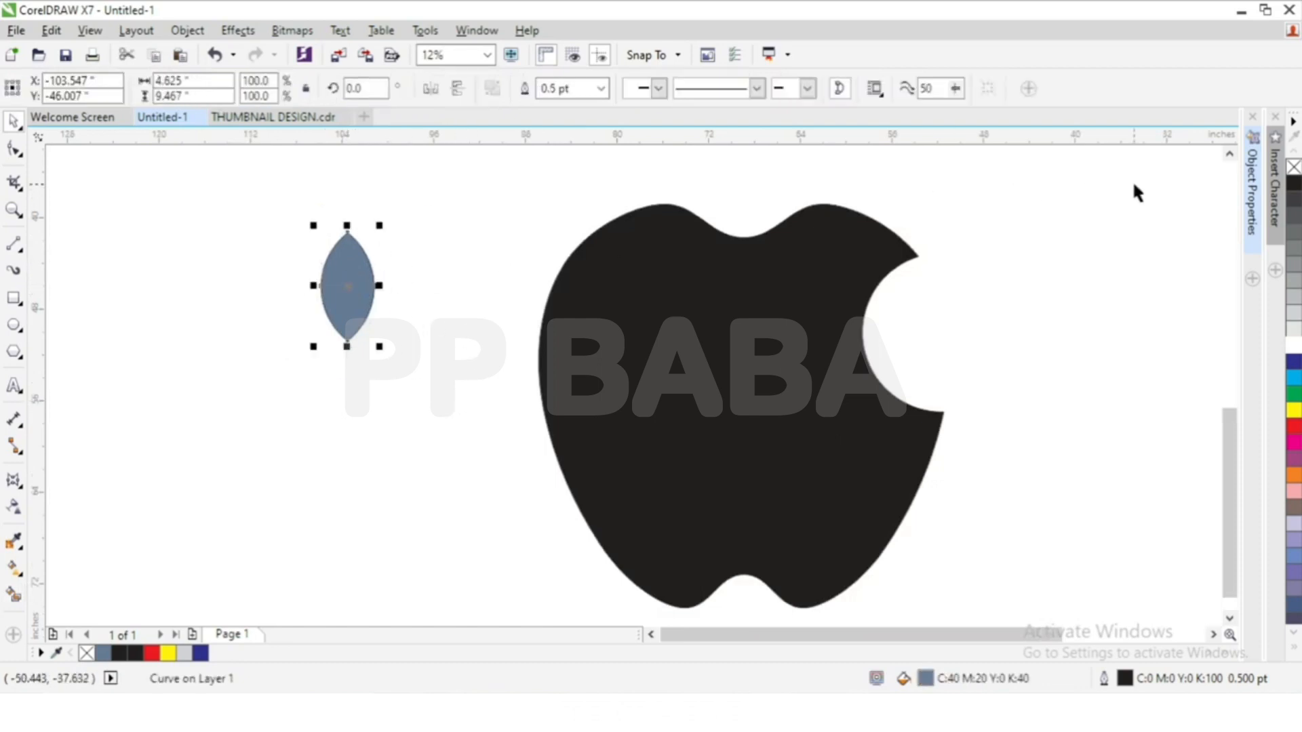
left_click(1293, 185)
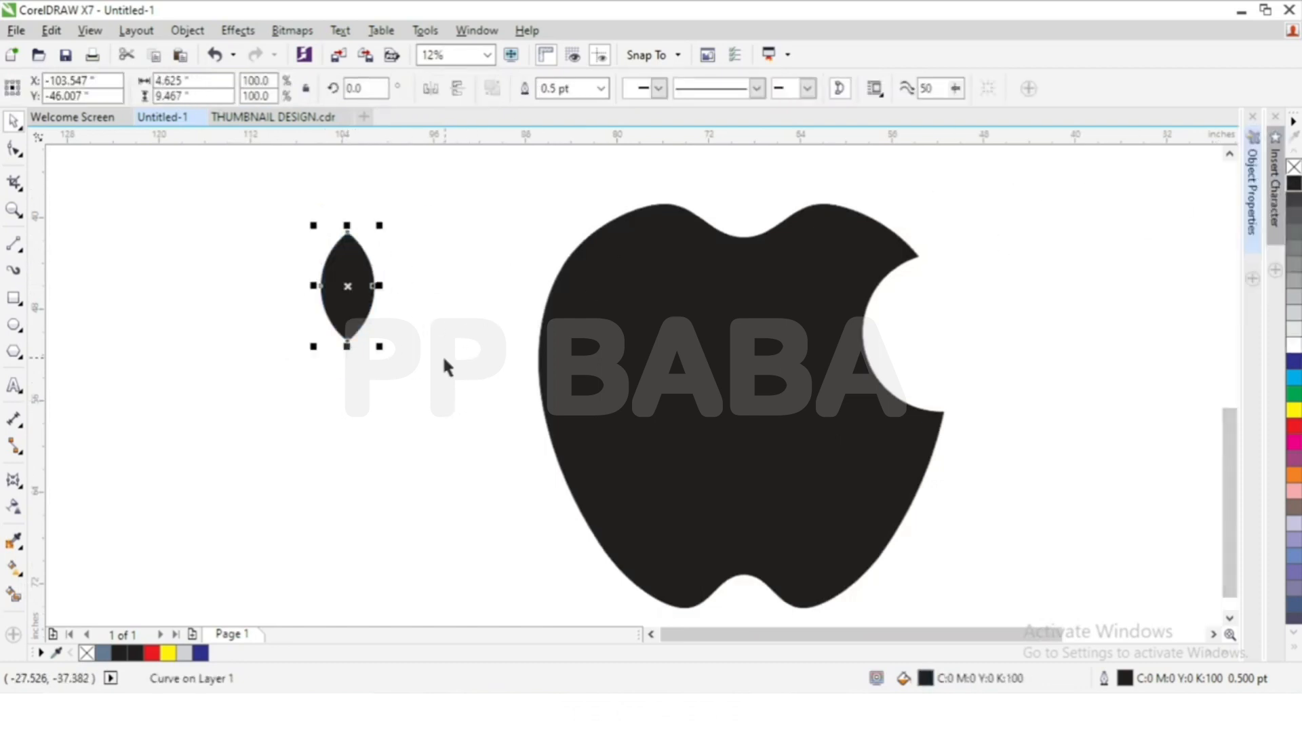
Move the leaf just above the apple's top notch and center it horizontally on the apple.
left_click(442, 355)
scroll(298, 365, "down", 2)
scroll(384, 324, "up", 2)
left_click_drag(234, 349, 621, 220)
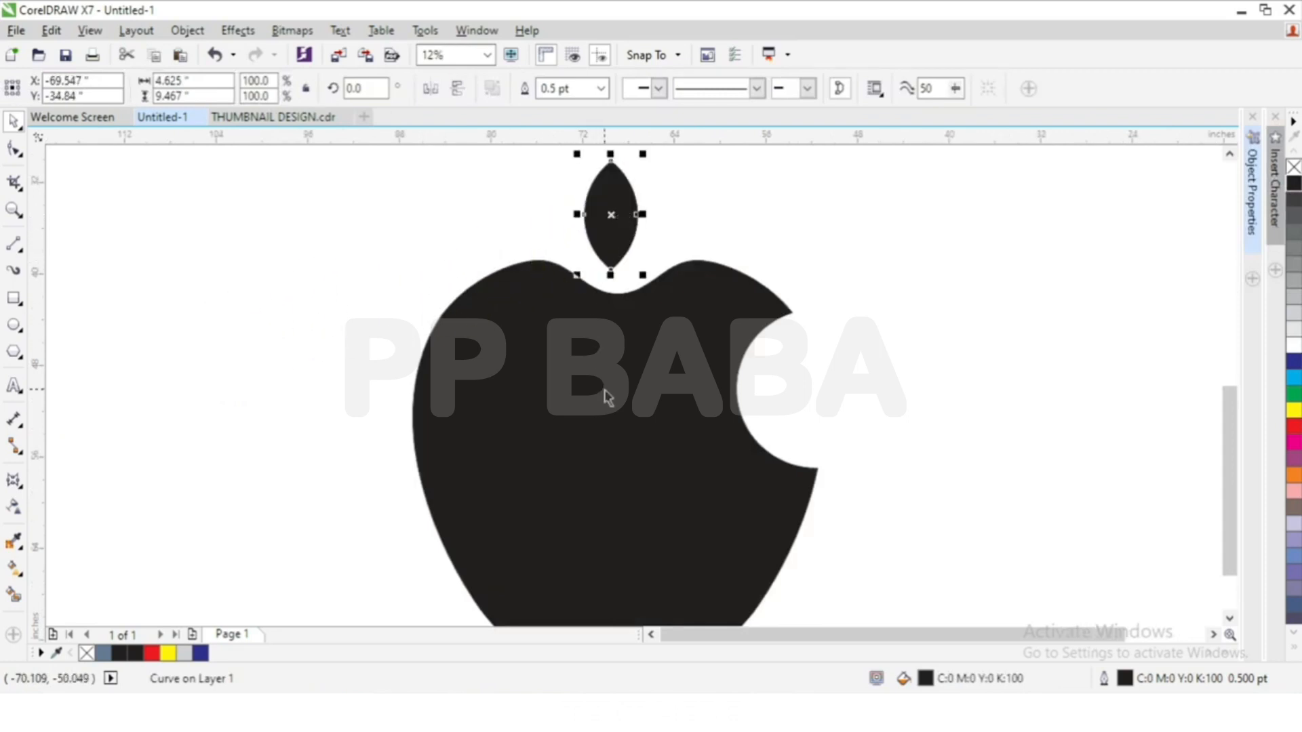
scroll(536, 317, "down", 2)
scroll(560, 303, "up", 2)
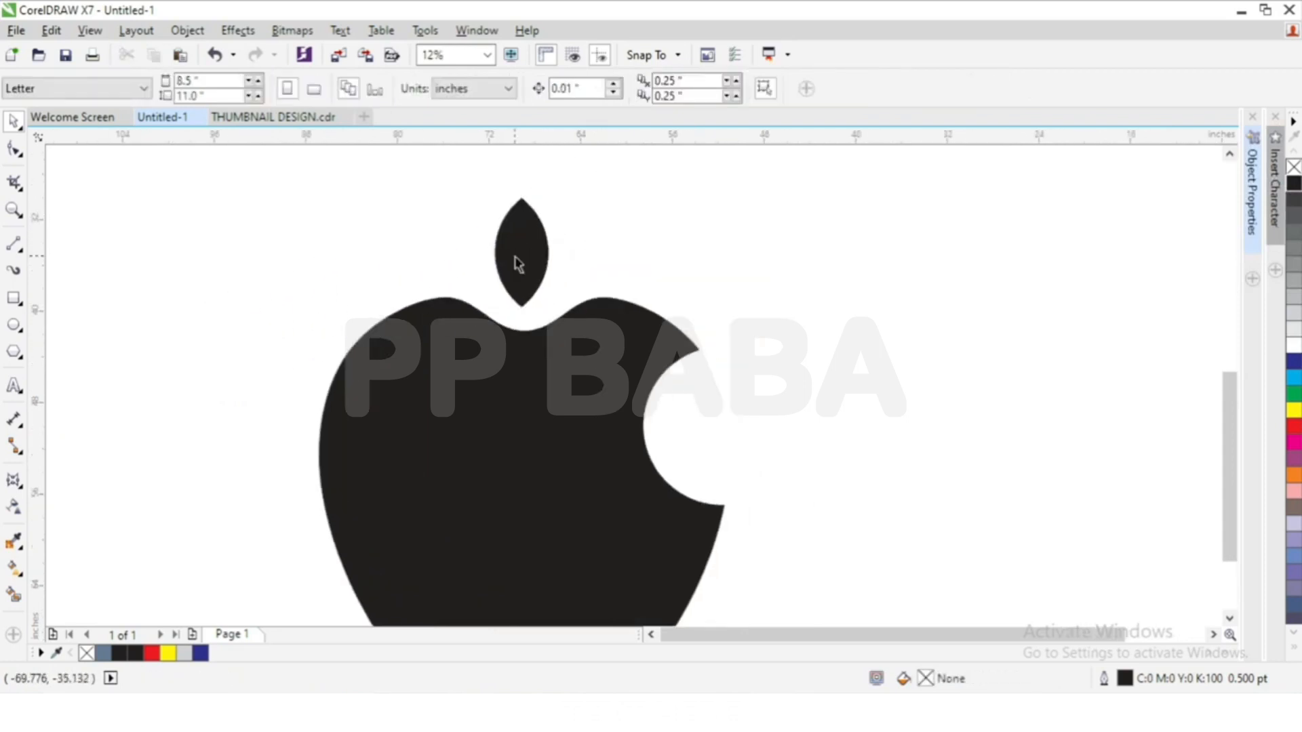
Rotate the leaf by 30 degrees.
left_click(519, 265)
scroll(521, 204, "up", 2)
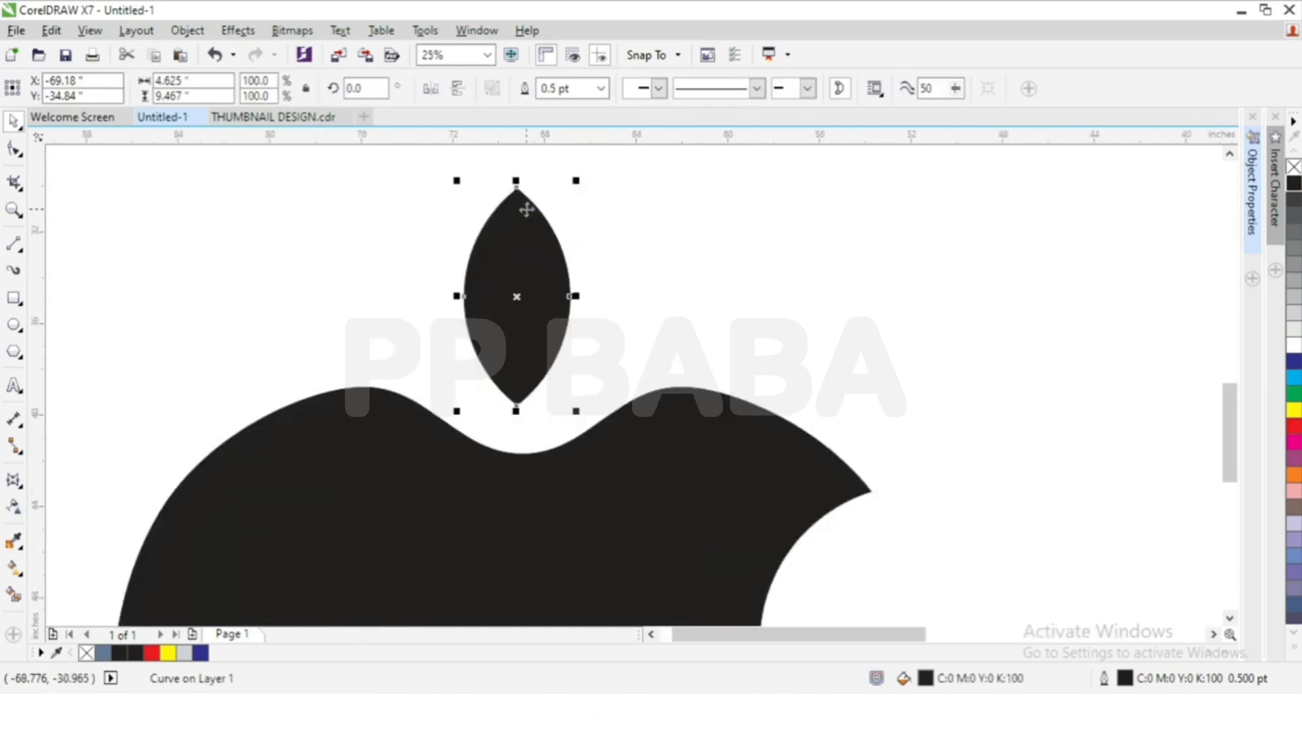
double_click(353, 88)
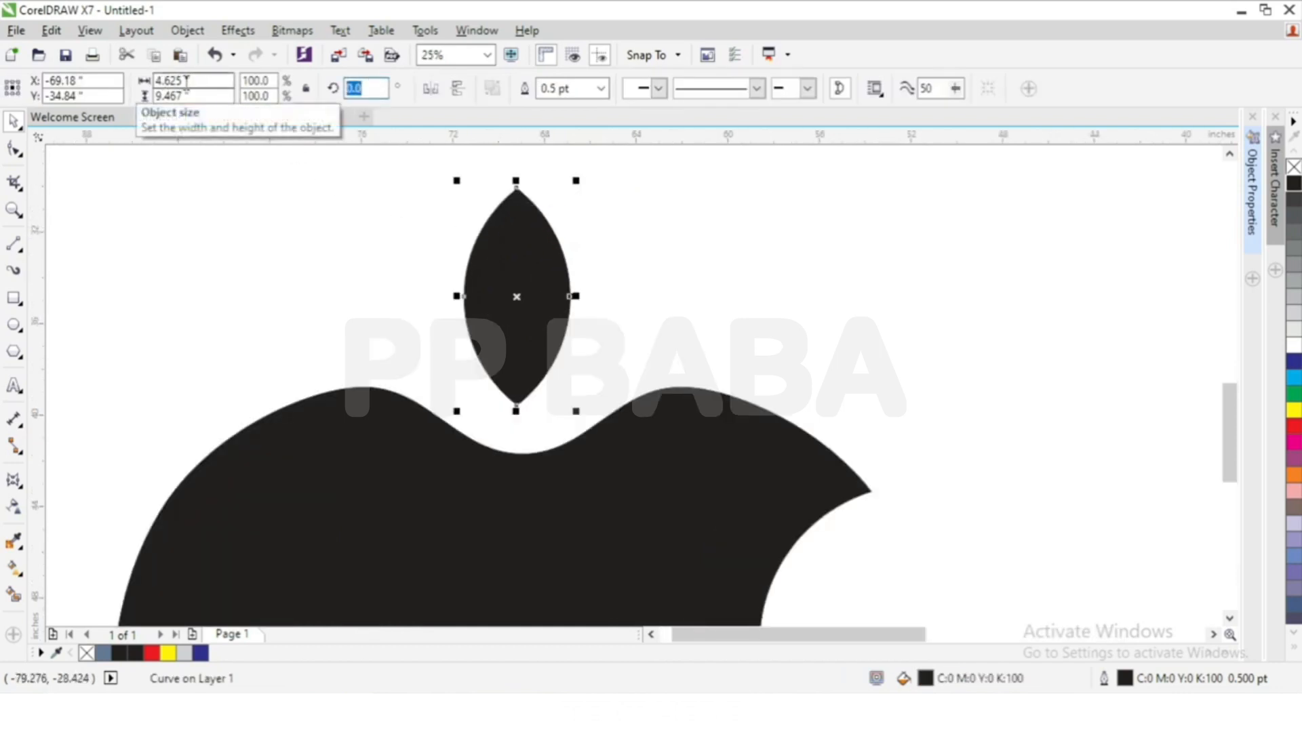
type("30")
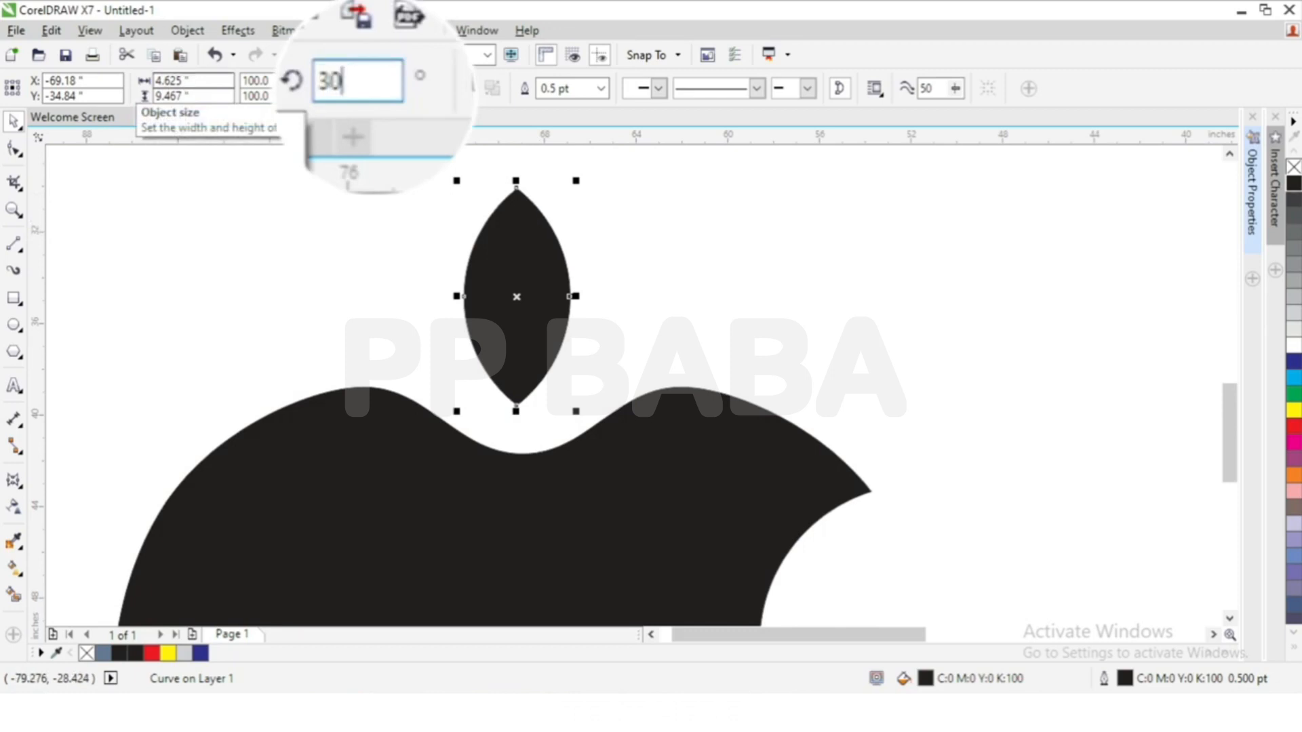
key("Return")
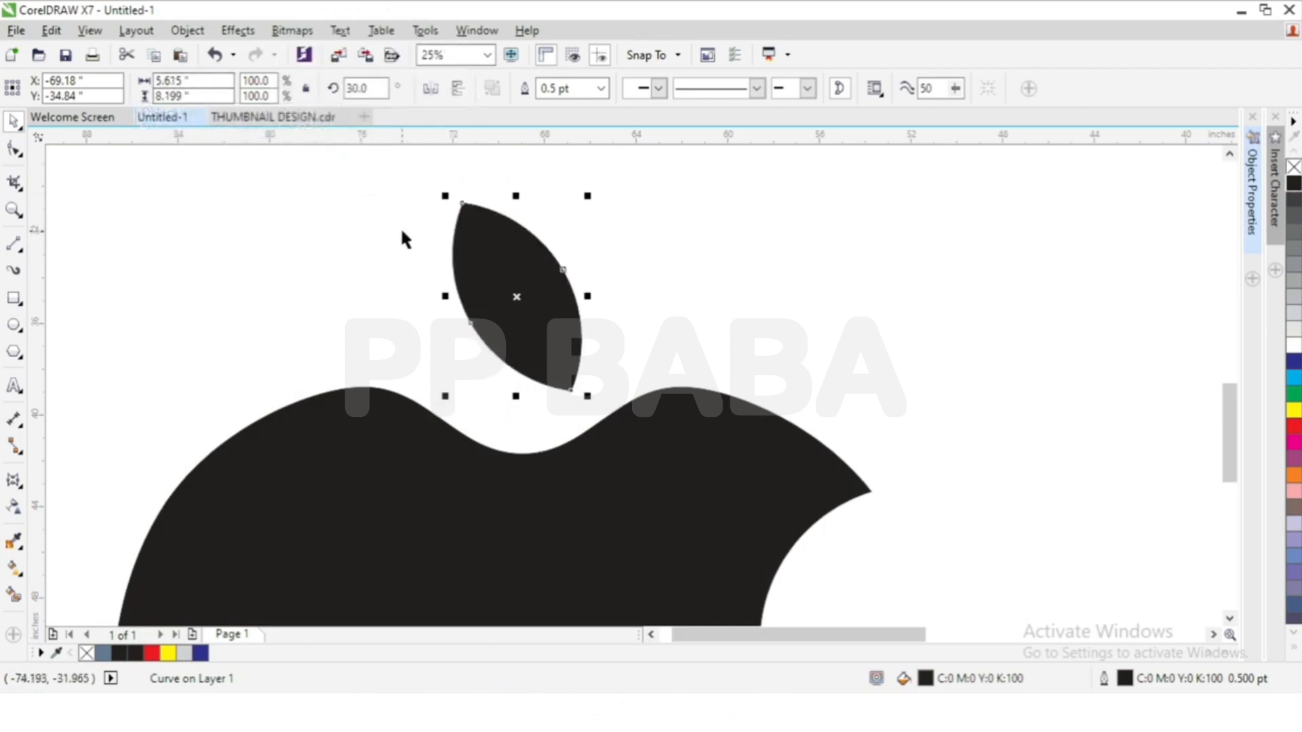
Mirror the leaf horizontally so it leans right, and shift it slightly to the right above the notch.
left_click(430, 89)
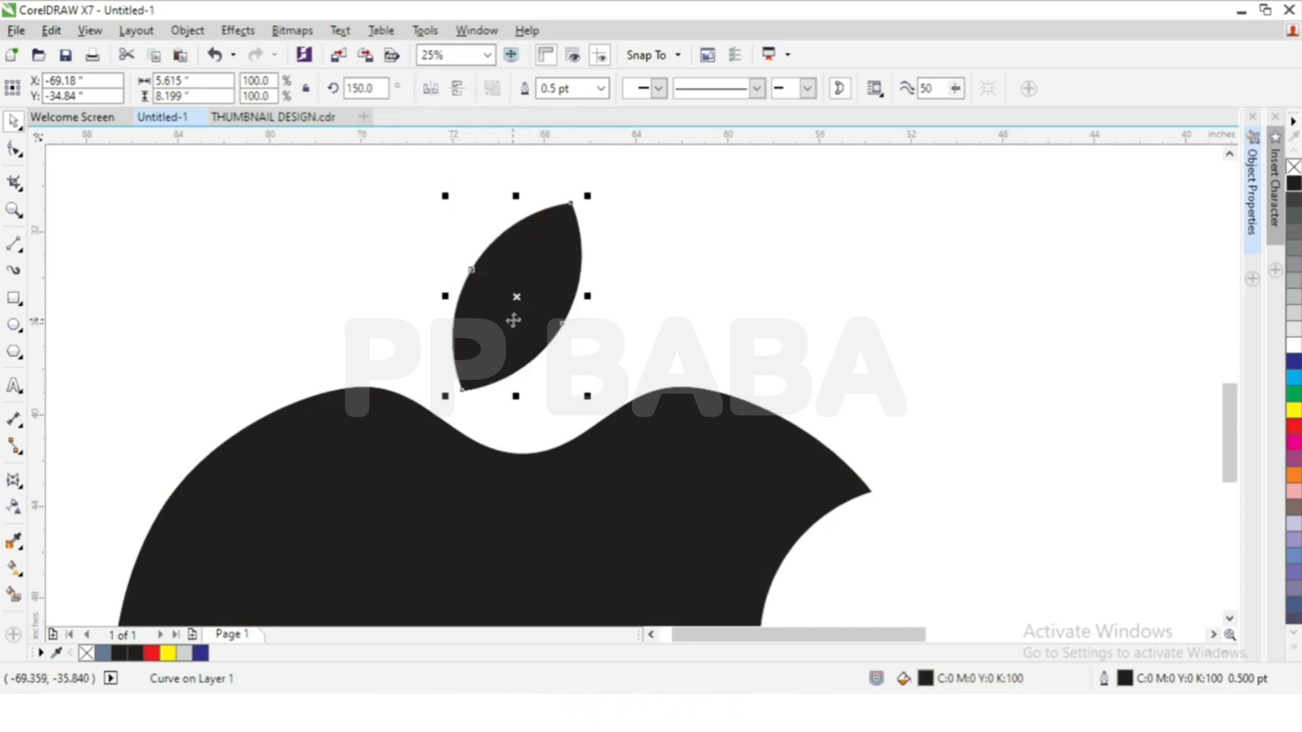
left_click_drag(522, 286, 576, 286)
scroll(530, 279, "down", 2)
left_click(678, 251)
Select the apple and leaf, fit them in the view and examine the finished logo in a full-screen preview.
left_click_drag(726, 221, 407, 532)
key("shift+F2")
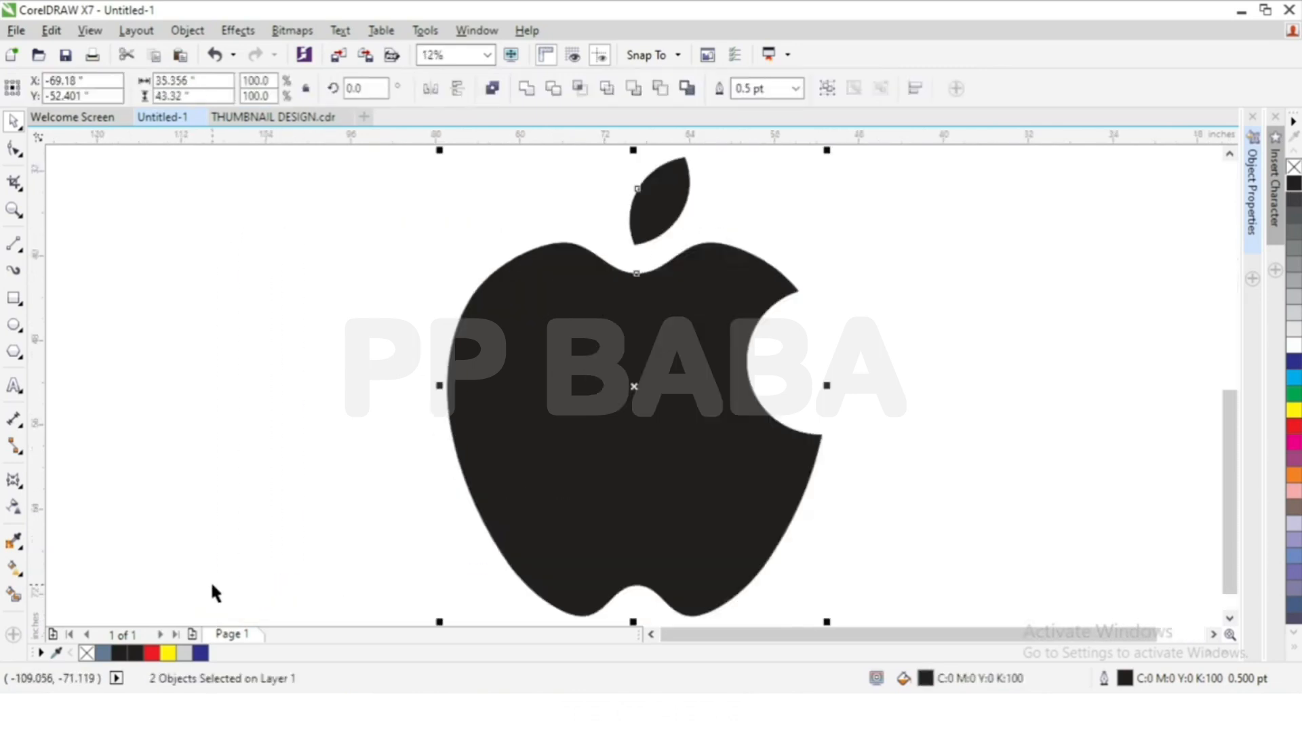
key("F9")
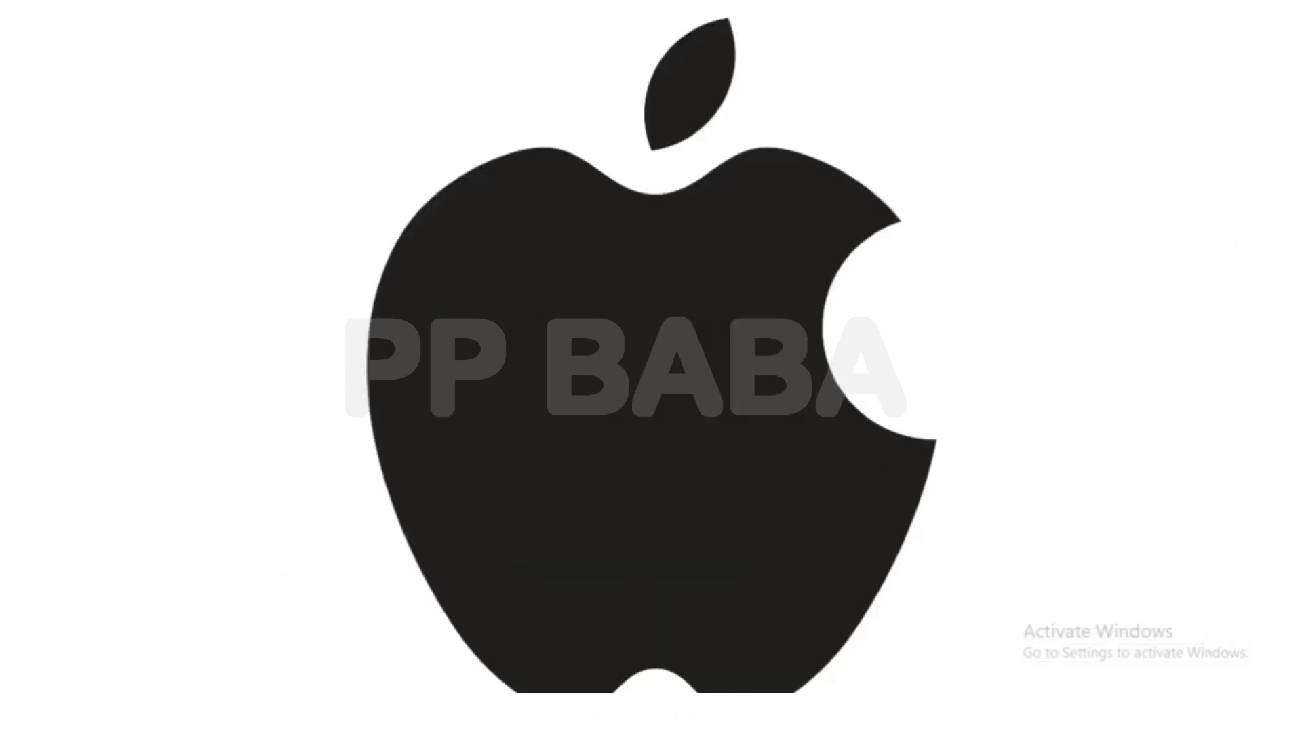